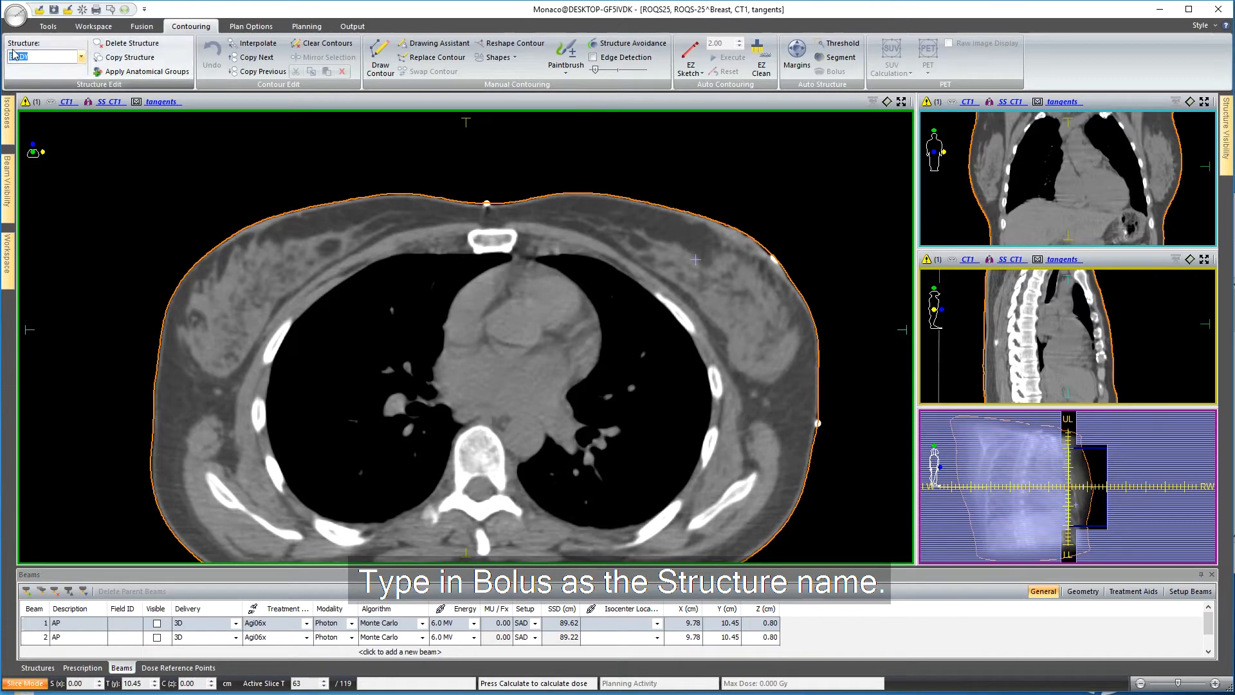
# Add a structure named bolus and set up its bolus generation on BODY with a thickness of 0.5 cm.
pyautogui.write('bolus')
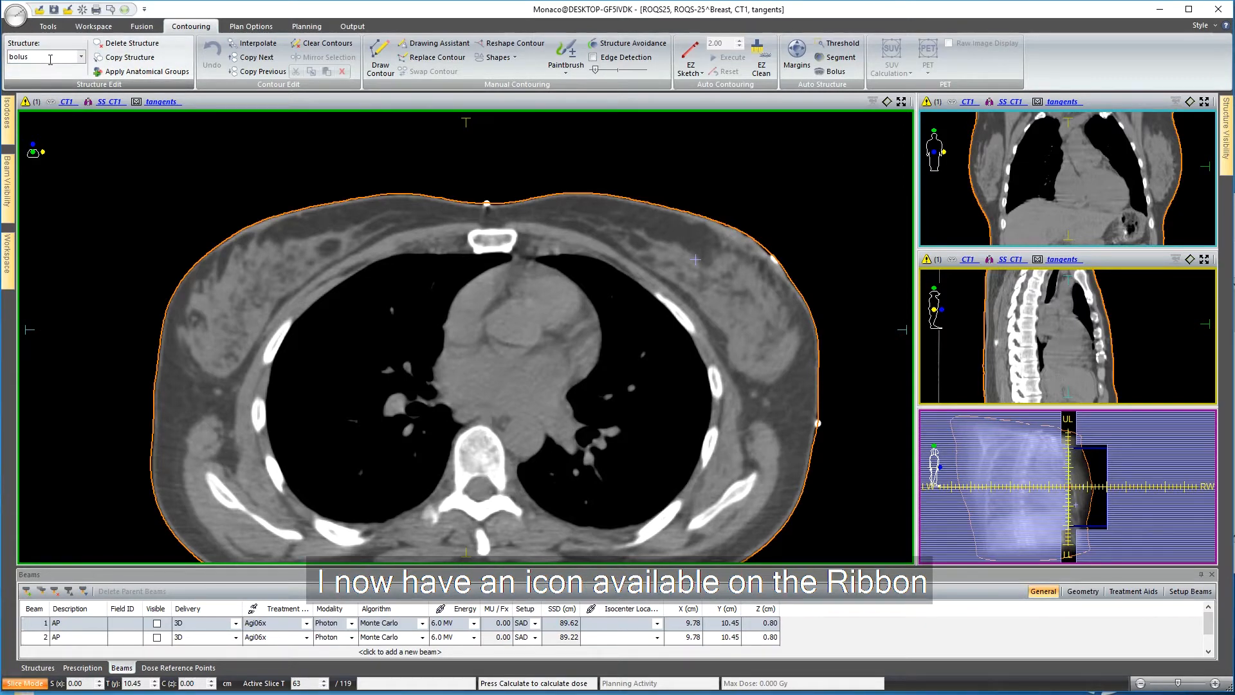
pyautogui.click(834, 74)
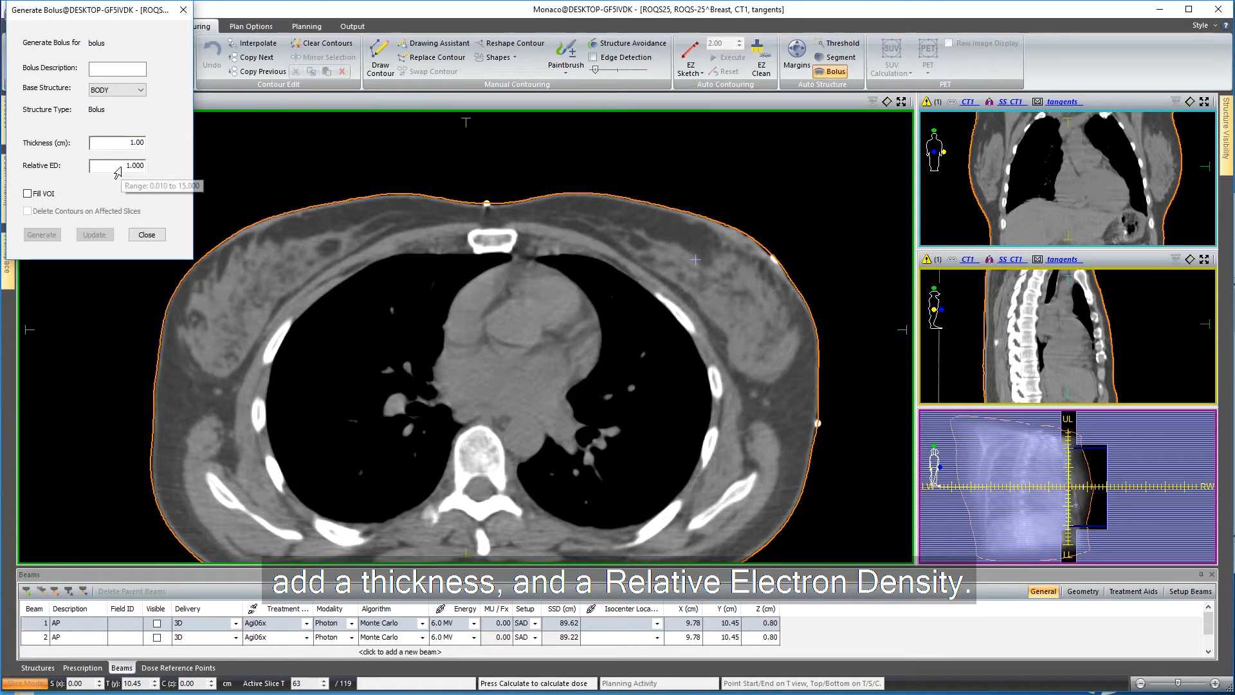
pyautogui.doubleClick(141, 148)
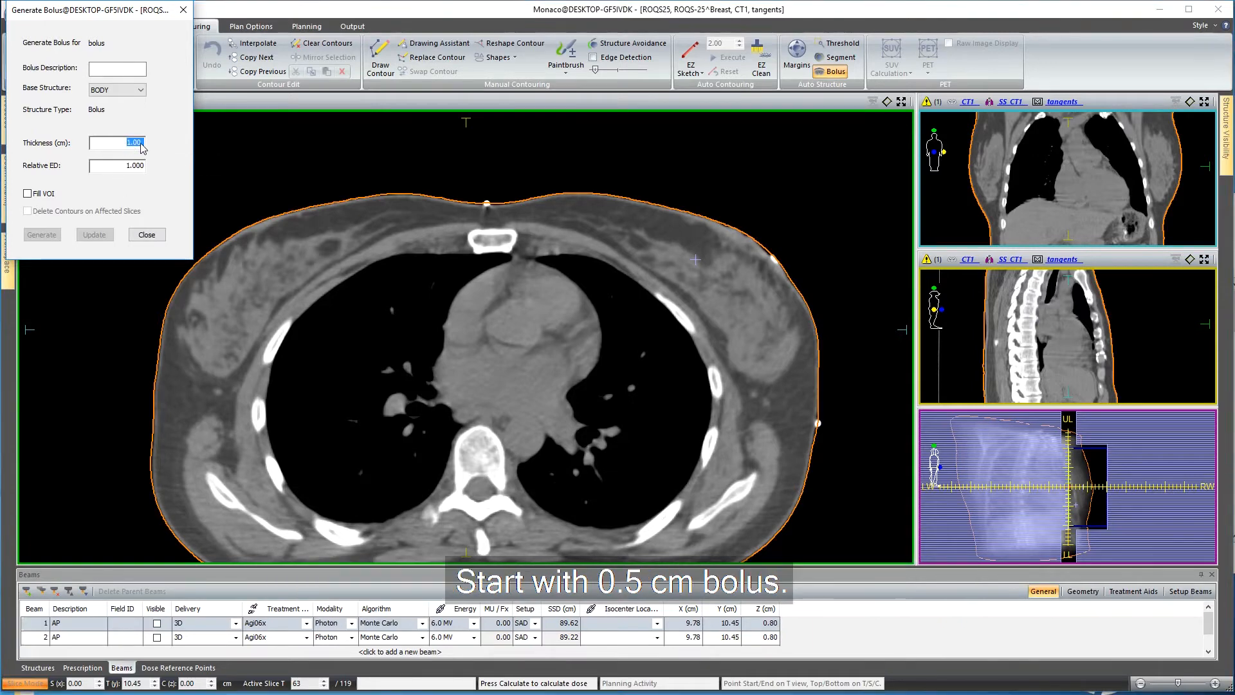
pyautogui.write('0.5')
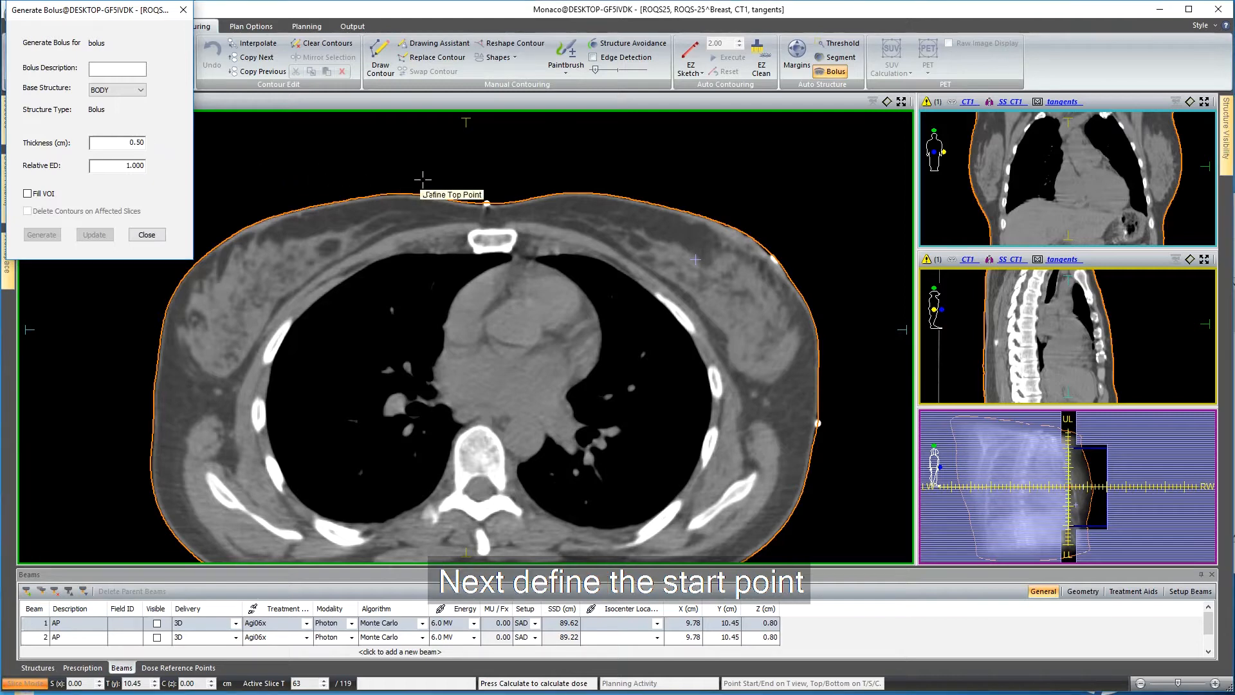
# Define the start, end, top and bottom points around the left breast surface and generate the bolus.
pyautogui.click(443, 193)
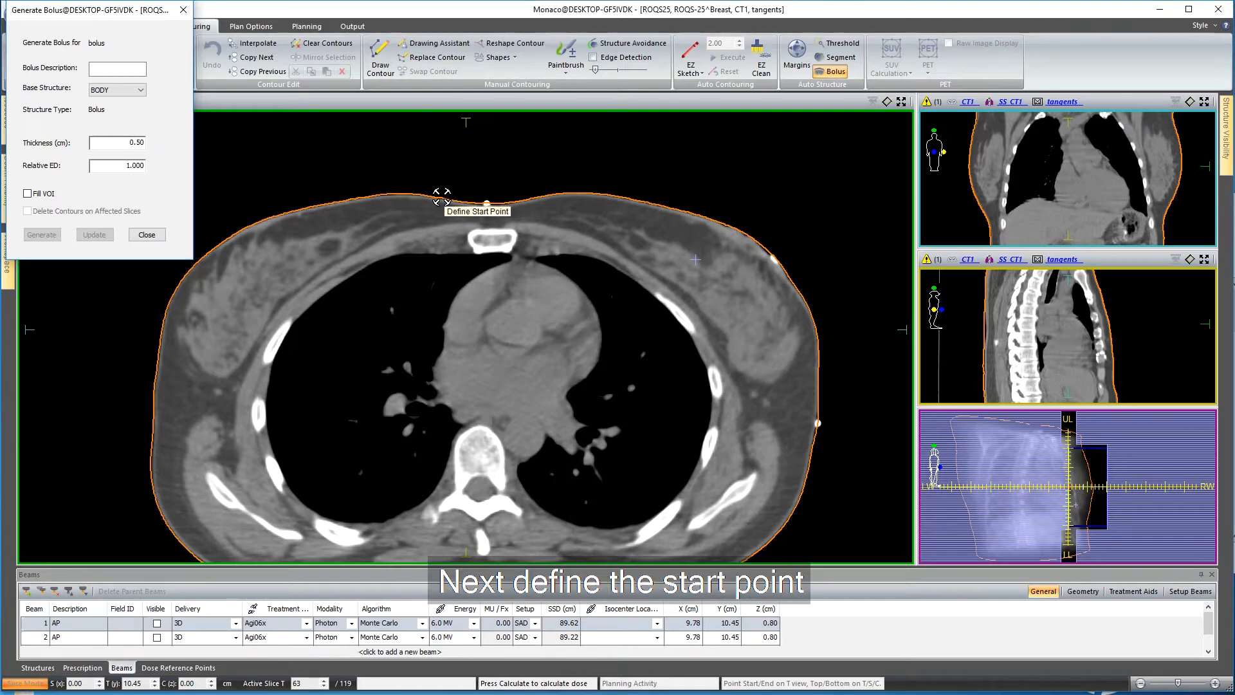
pyautogui.click(442, 197)
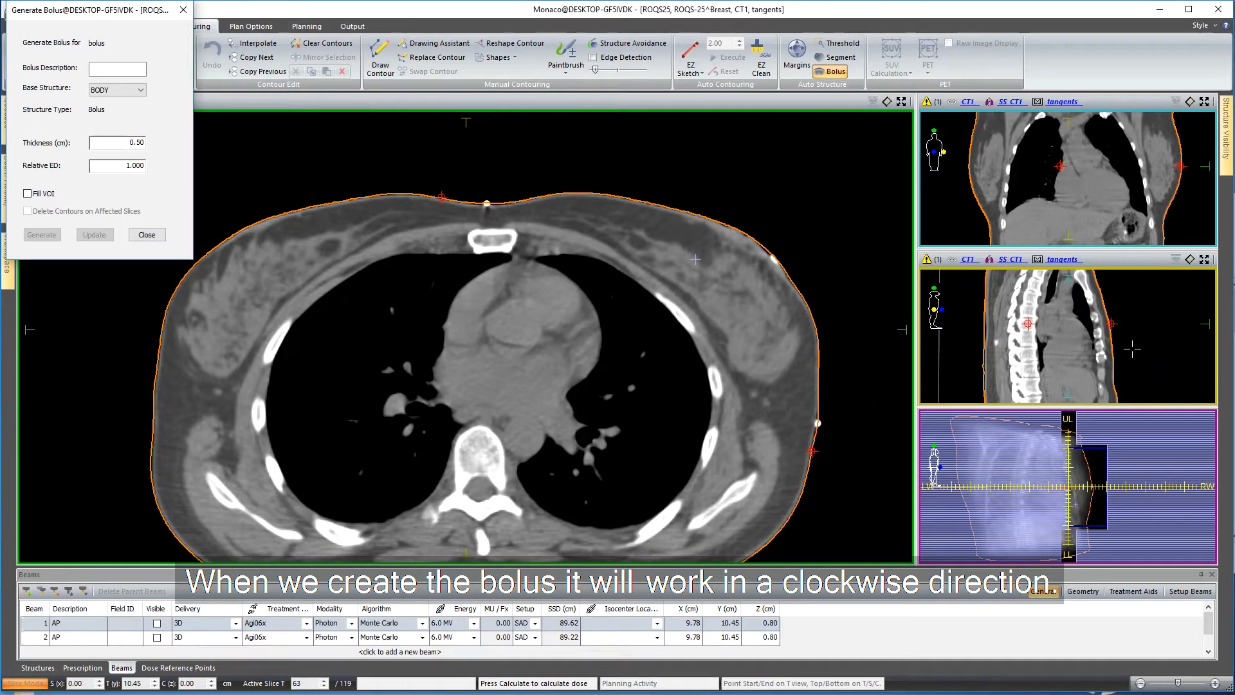
pyautogui.click(1096, 281)
pyautogui.click(1113, 378)
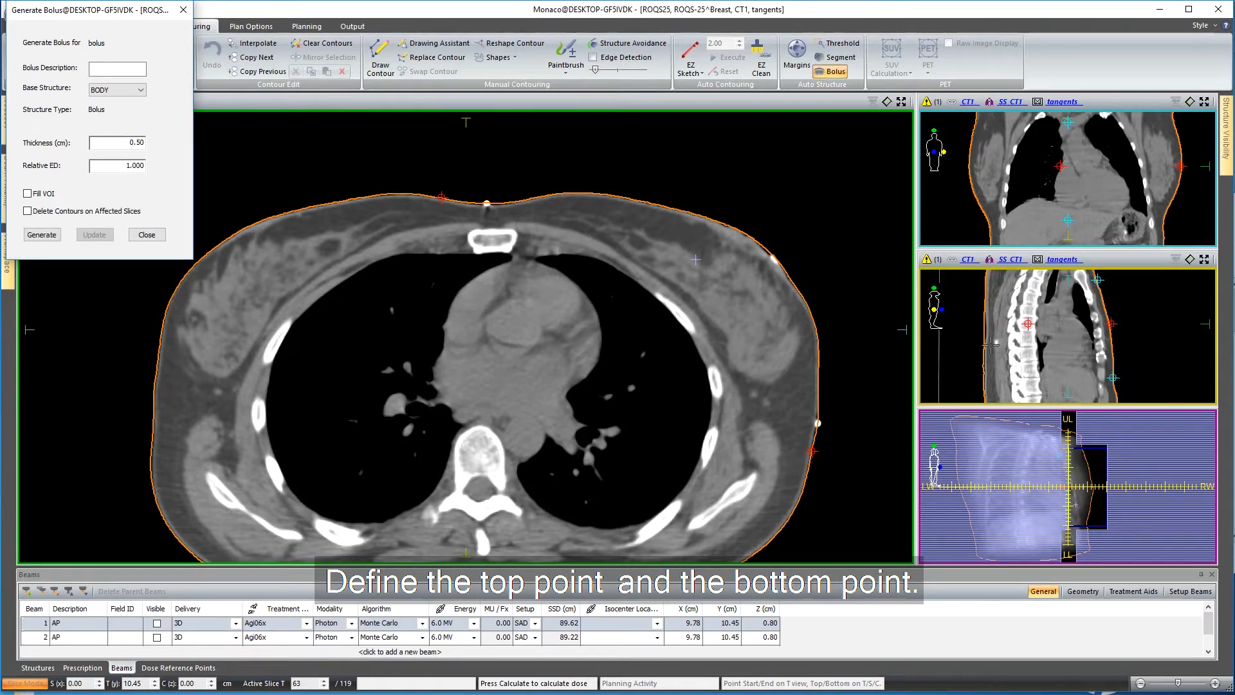
pyautogui.click(56, 236)
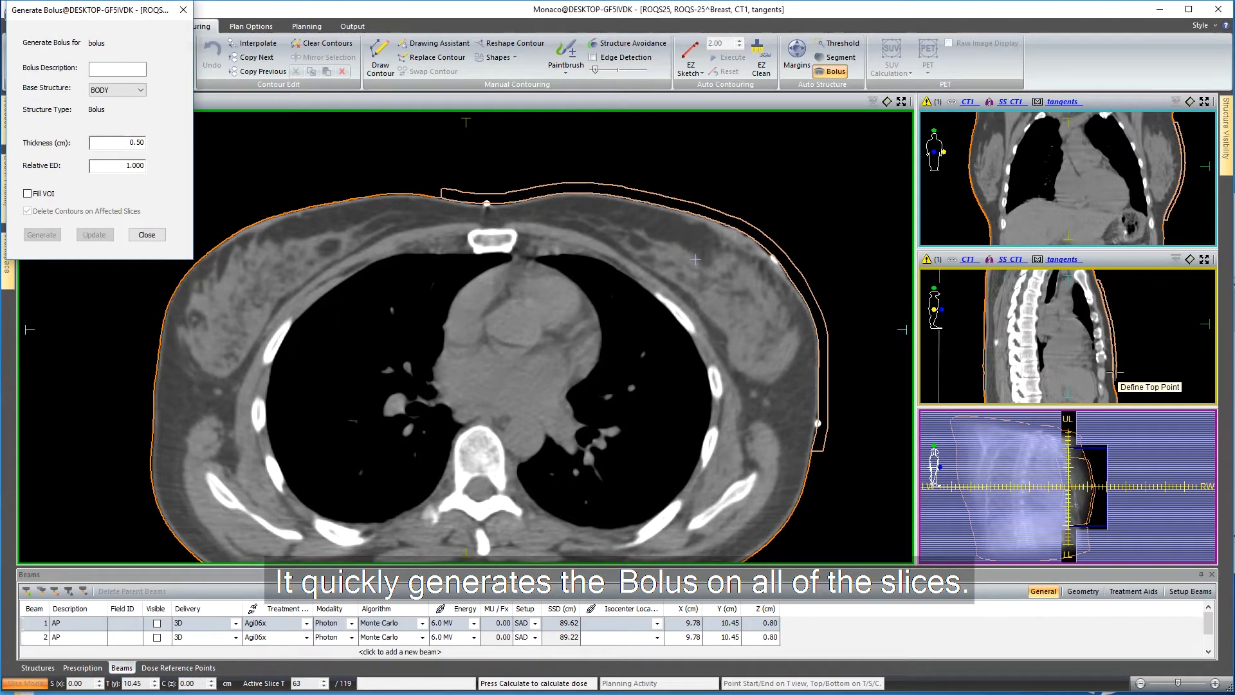
pyautogui.click(147, 235)
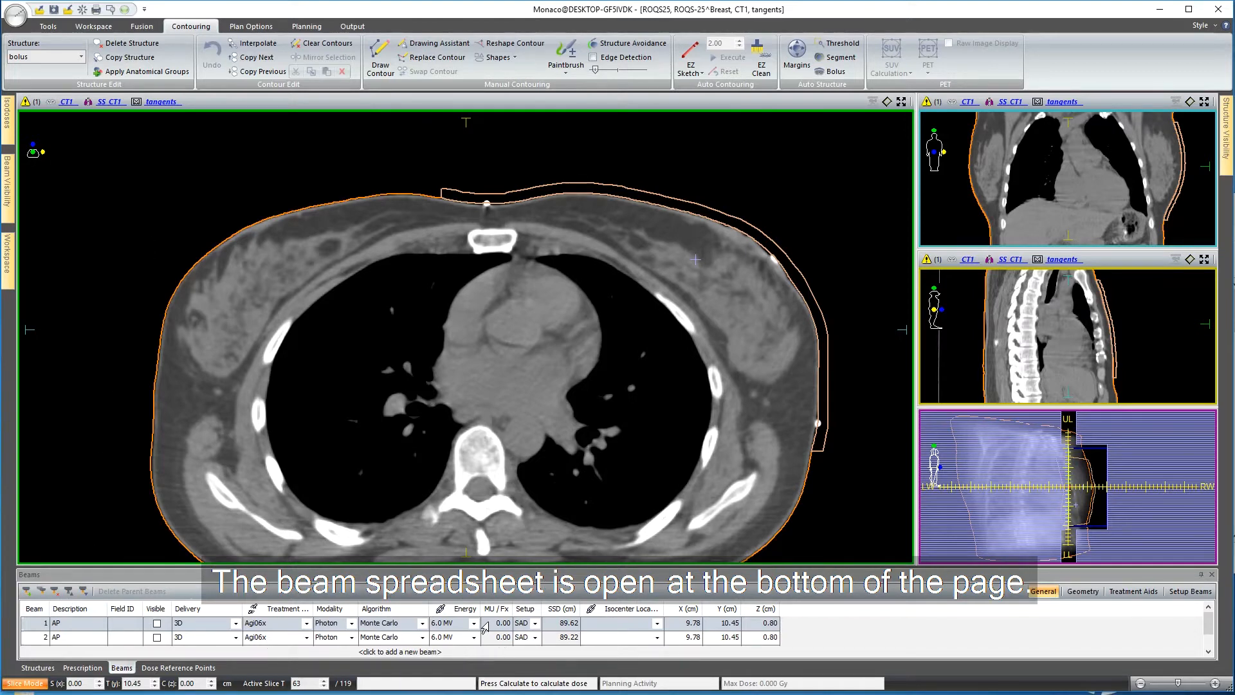
# Assign the bolus structure as a treatment aid to beams 1 and 2.
pyautogui.click(1132, 591)
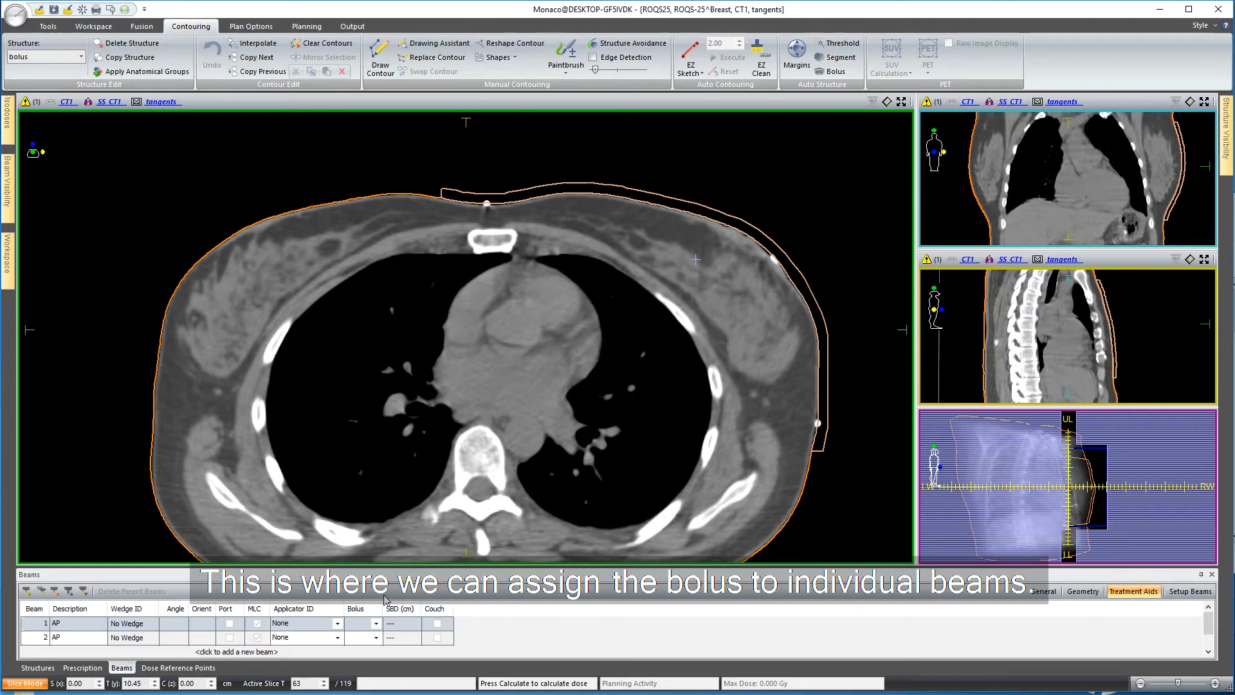
pyautogui.click(374, 624)
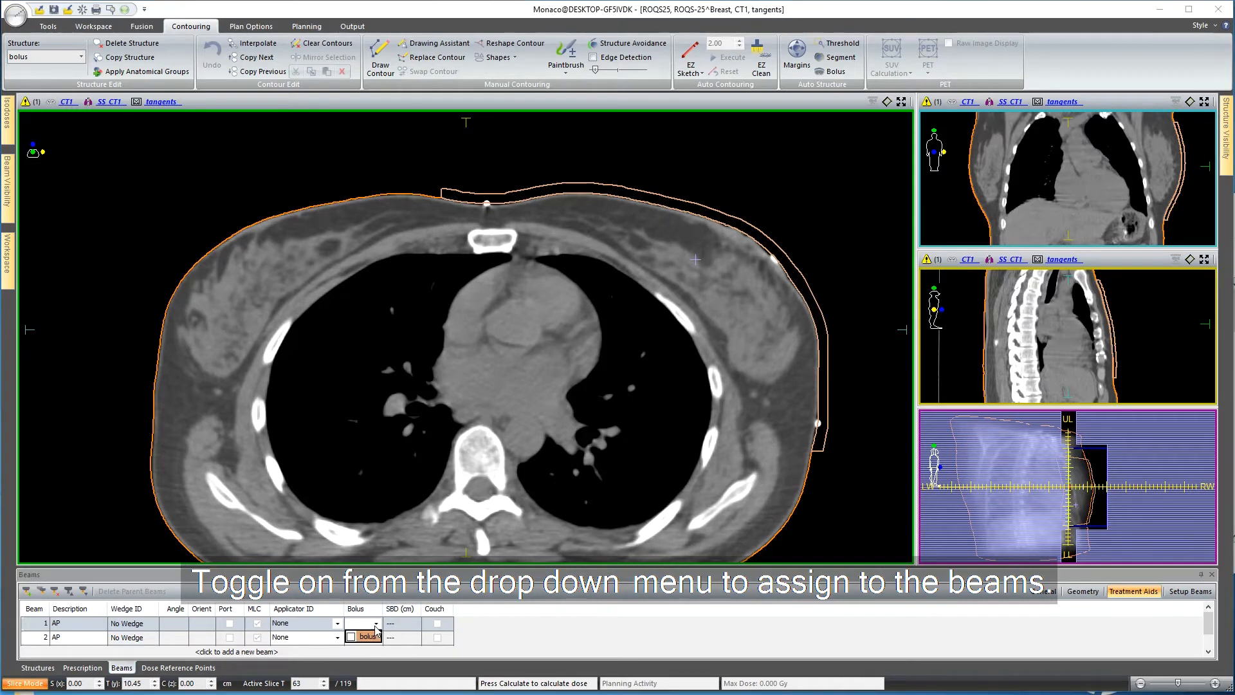
pyautogui.click(350, 637)
pyautogui.click(348, 639)
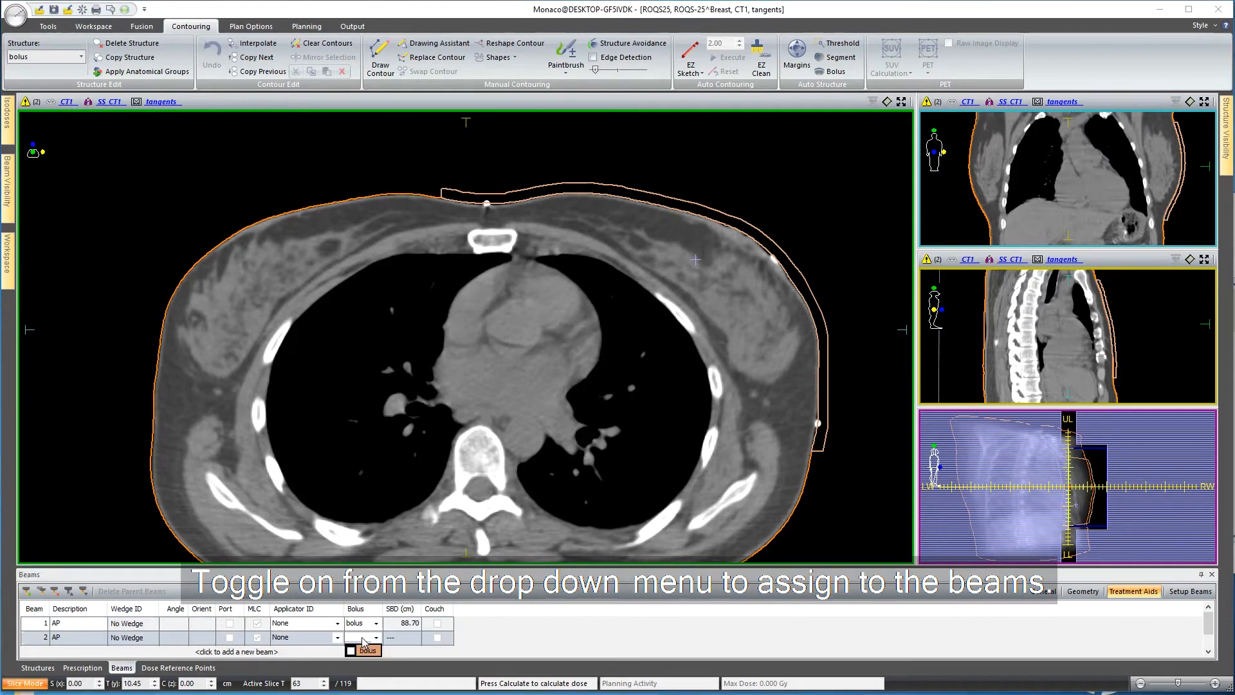
pyautogui.click(351, 650)
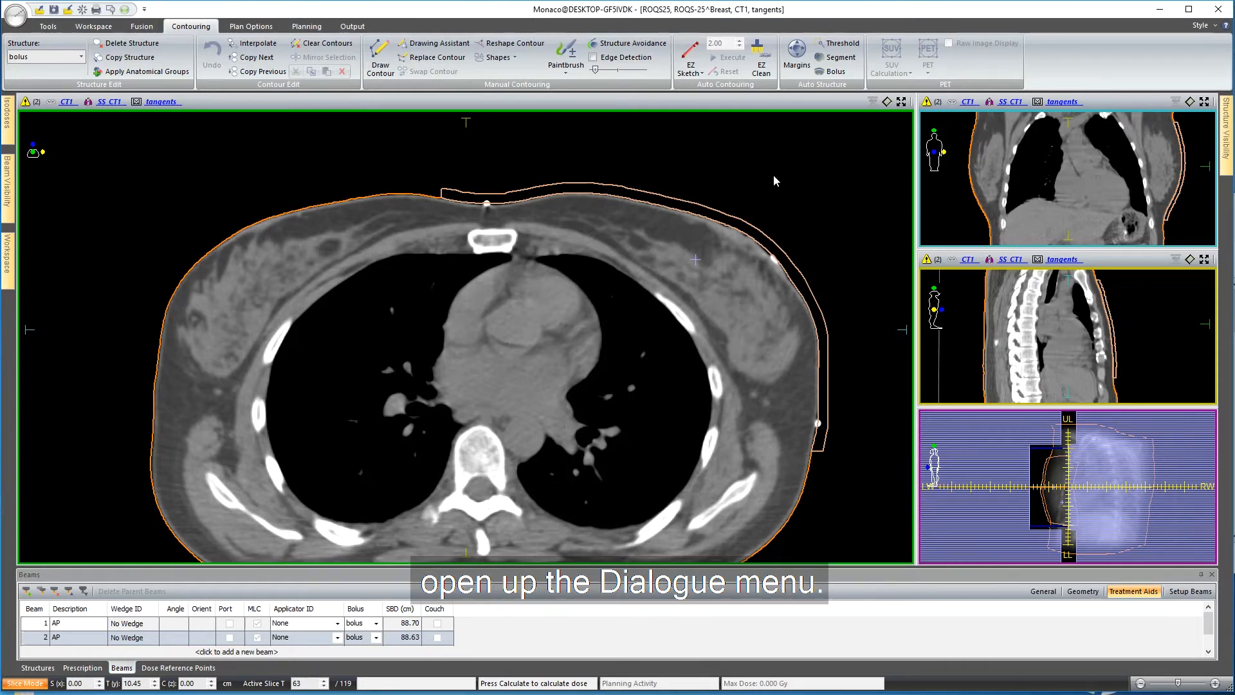
# Update the existing bolus over the breast to a thickness of 1 cm.
pyautogui.click(831, 71)
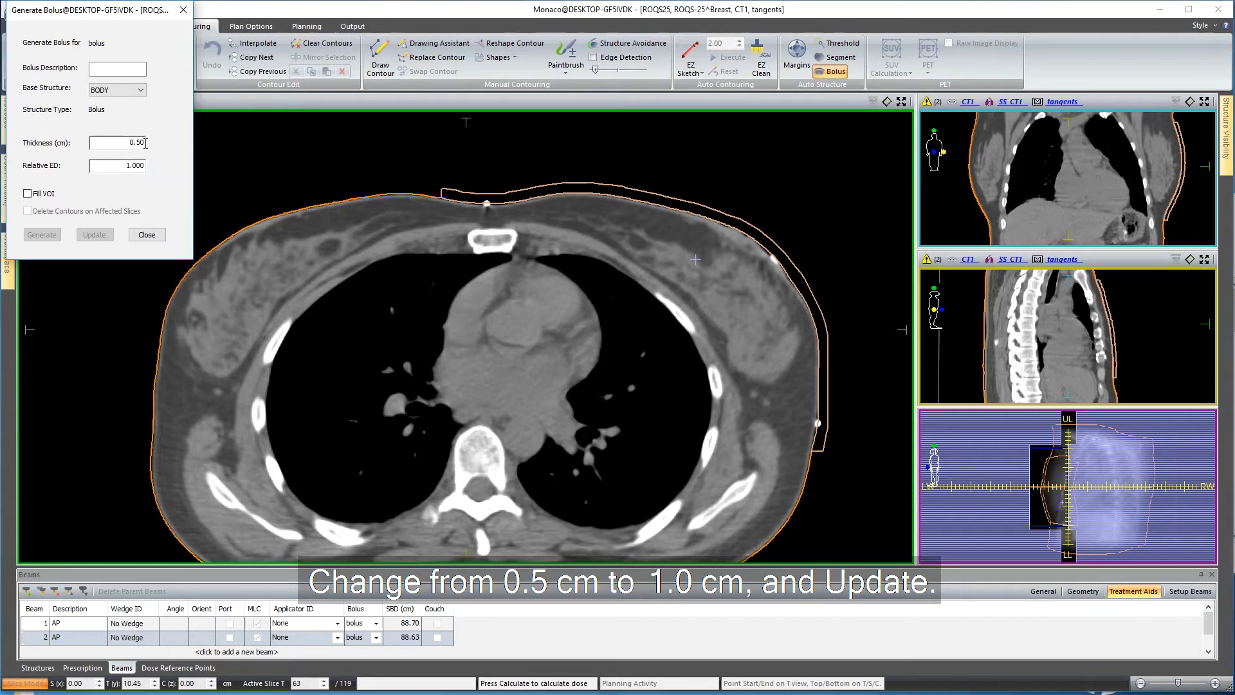
pyautogui.moveTo(123, 142); pyautogui.dragTo(147, 142)
pyautogui.write('1.')
pyautogui.click(95, 234)
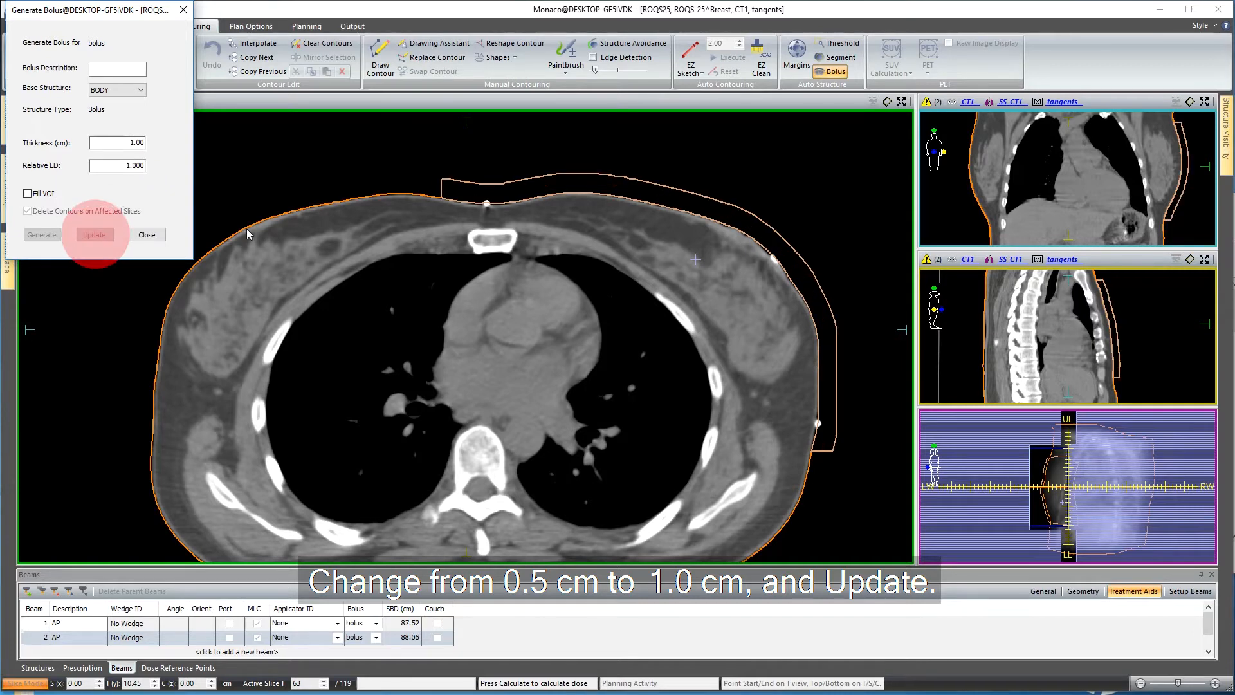
pyautogui.click(660, 204)
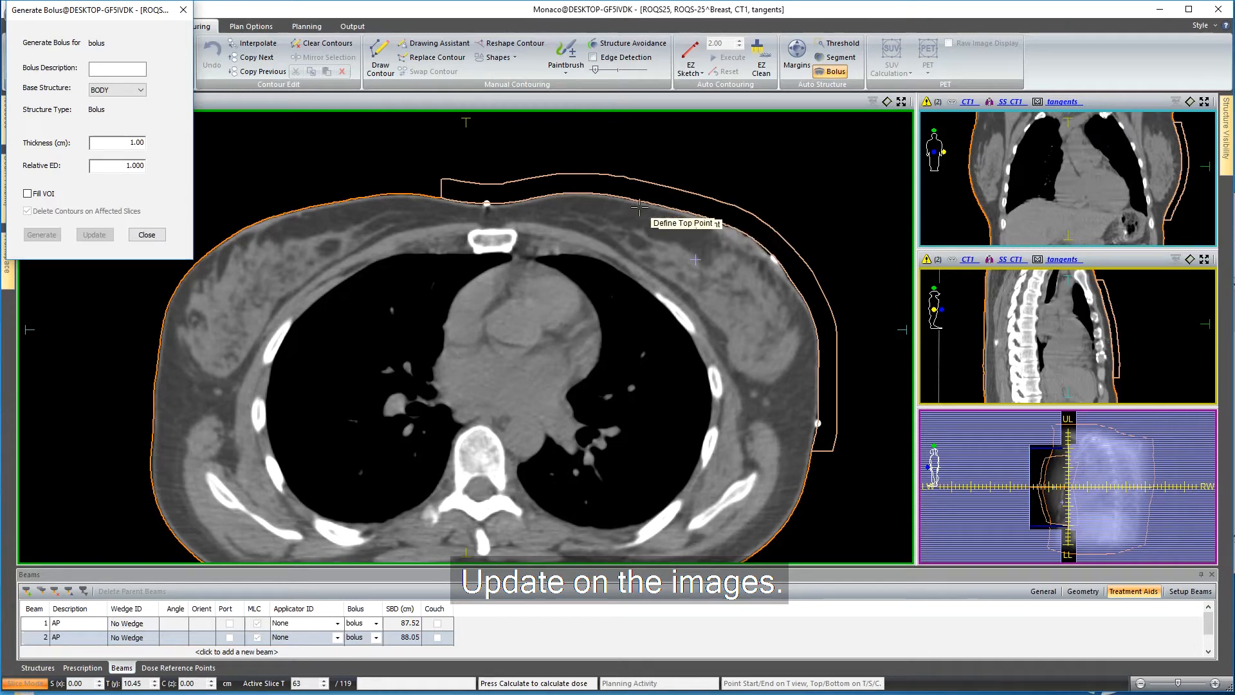
pyautogui.click(147, 234)
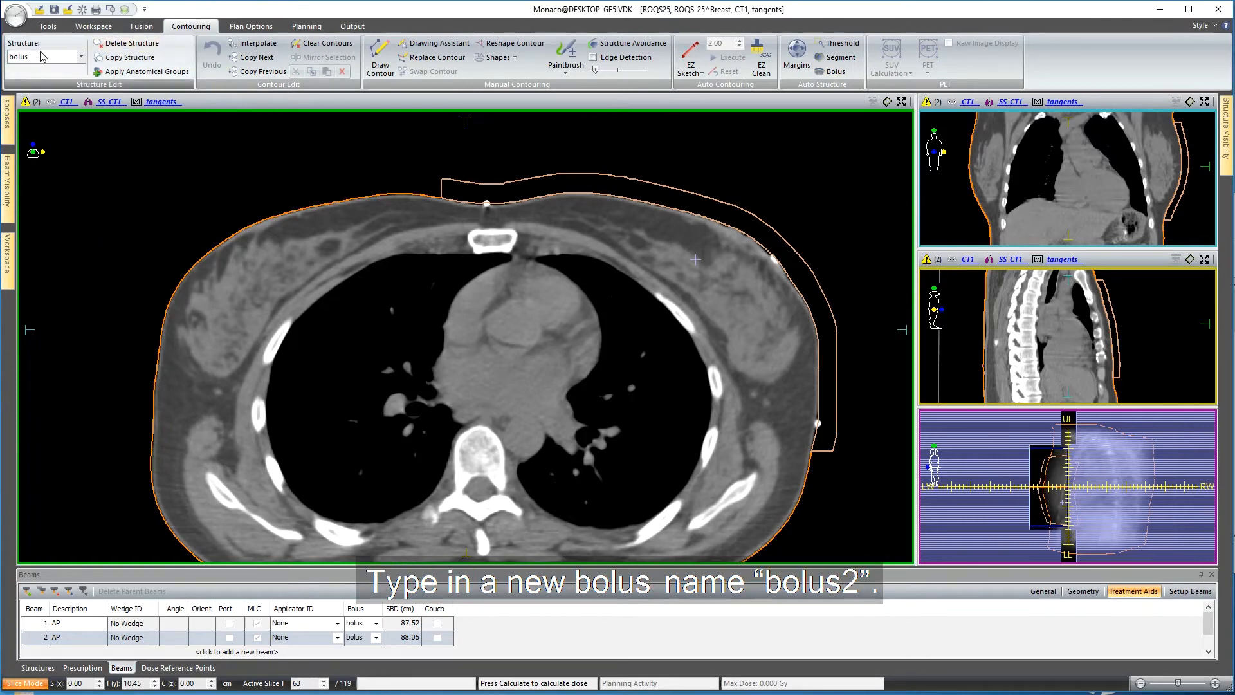
# Add a structure named bolus2 and set its bolus generation to use bolus as the base structure.
pyautogui.doubleClick(15, 57)
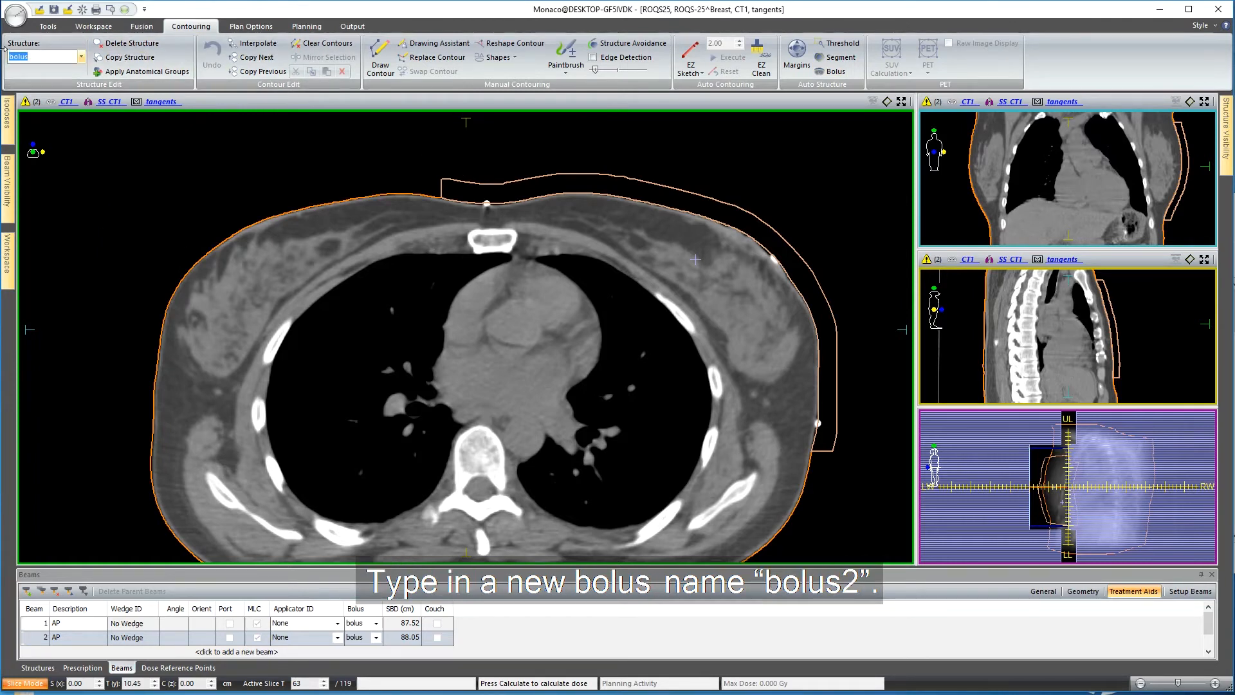
pyautogui.write('bol')
pyautogui.press('Return')
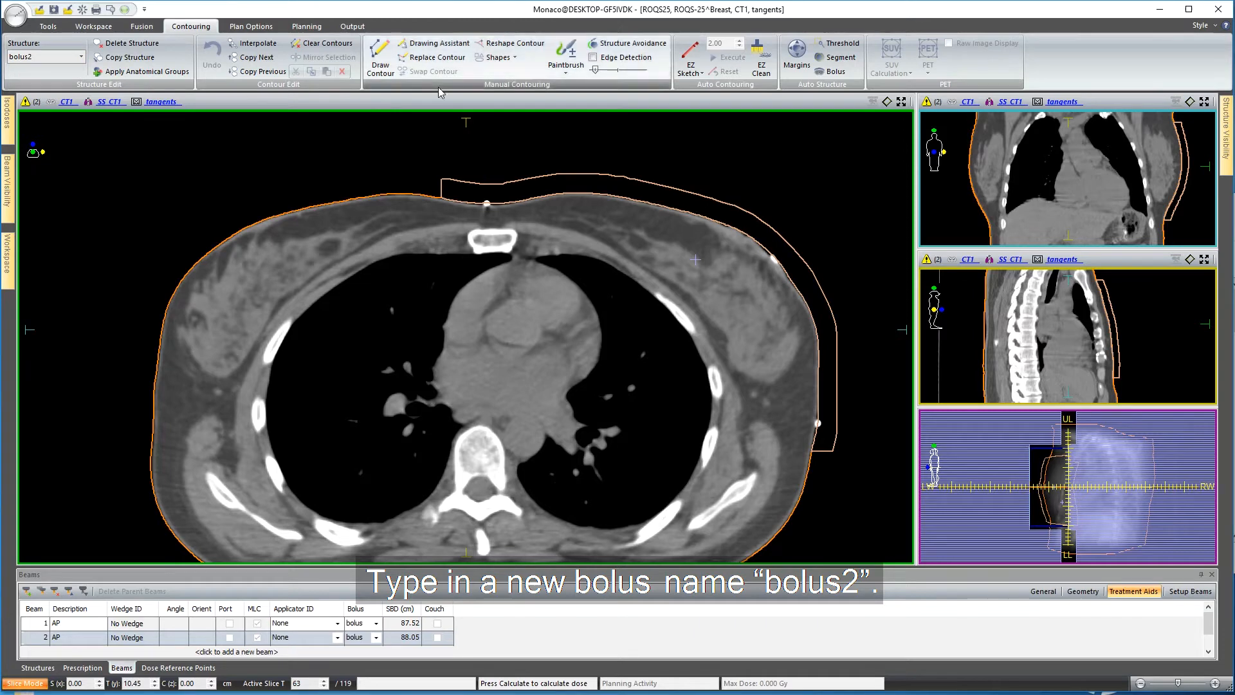
pyautogui.click(832, 72)
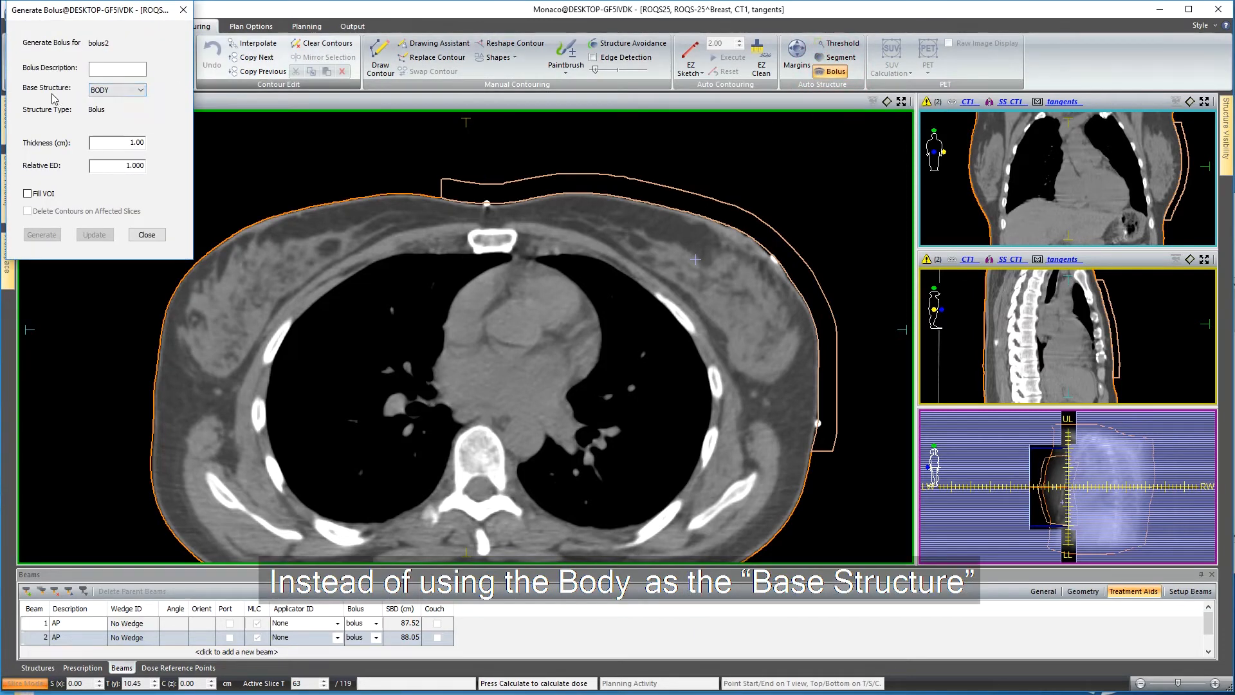
pyautogui.click(132, 94)
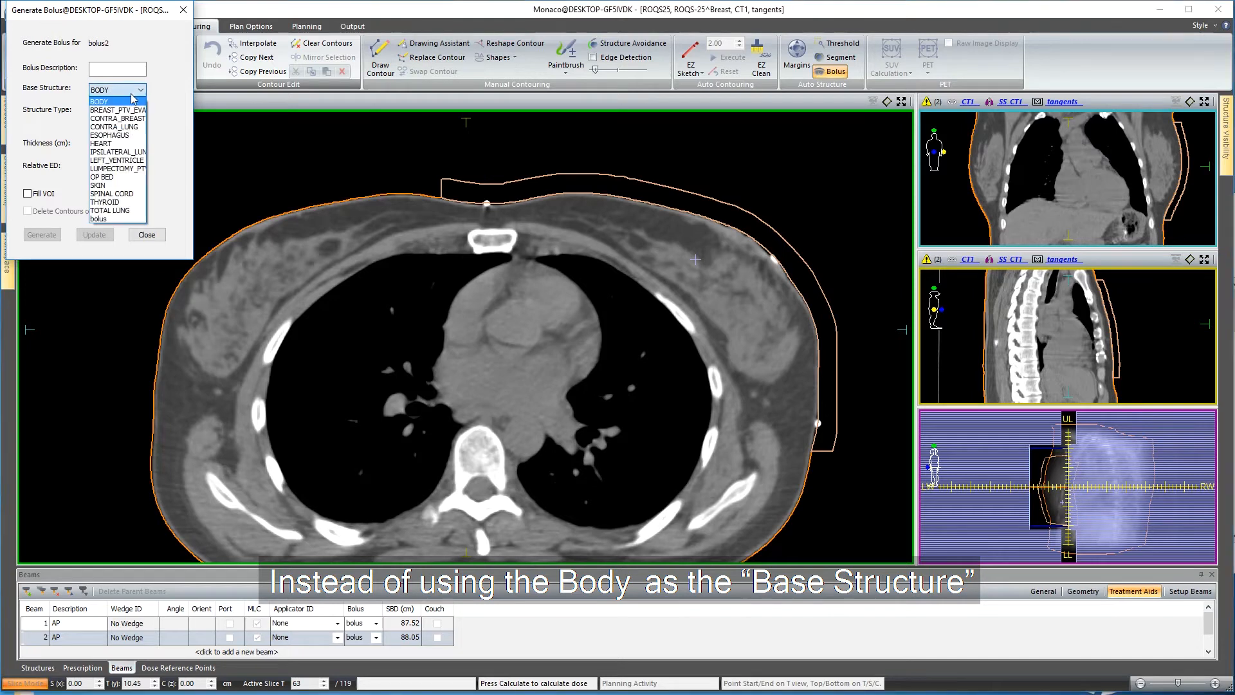
pyautogui.click(123, 219)
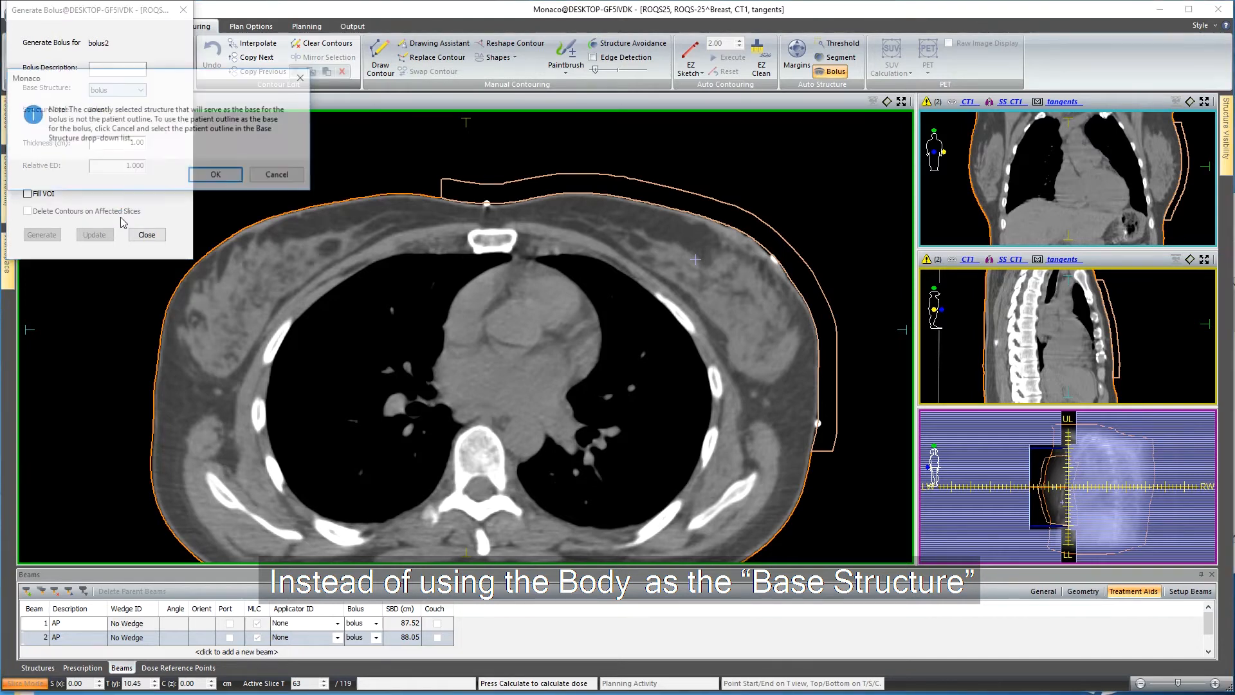
pyautogui.click(213, 176)
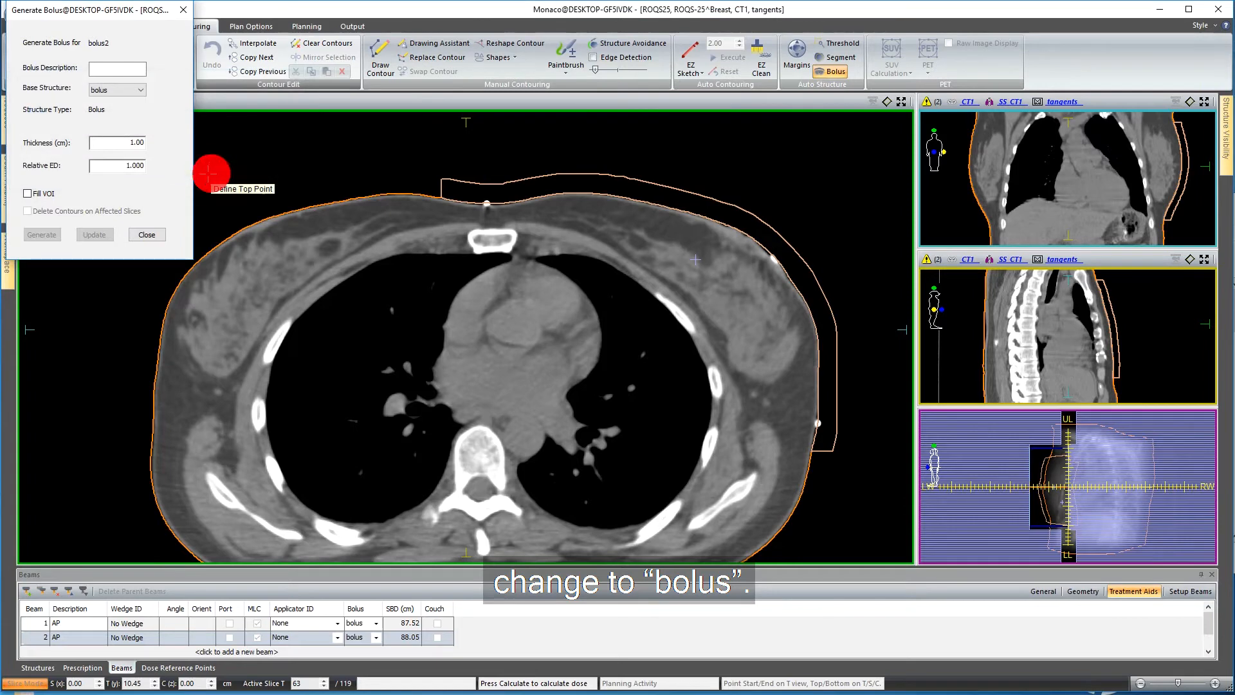
pyautogui.click(122, 146)
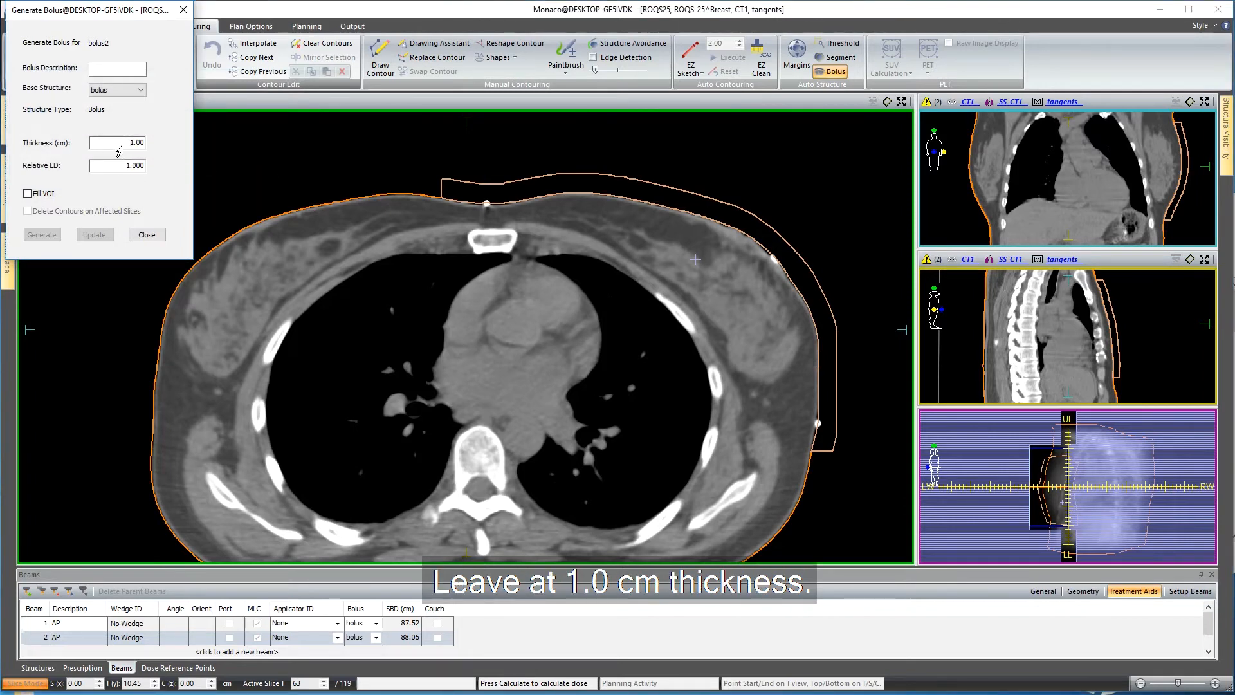
# Define start, end, top and bottom points within the first bolus's outer surface and generate bolus2 on it.
pyautogui.click(482, 184)
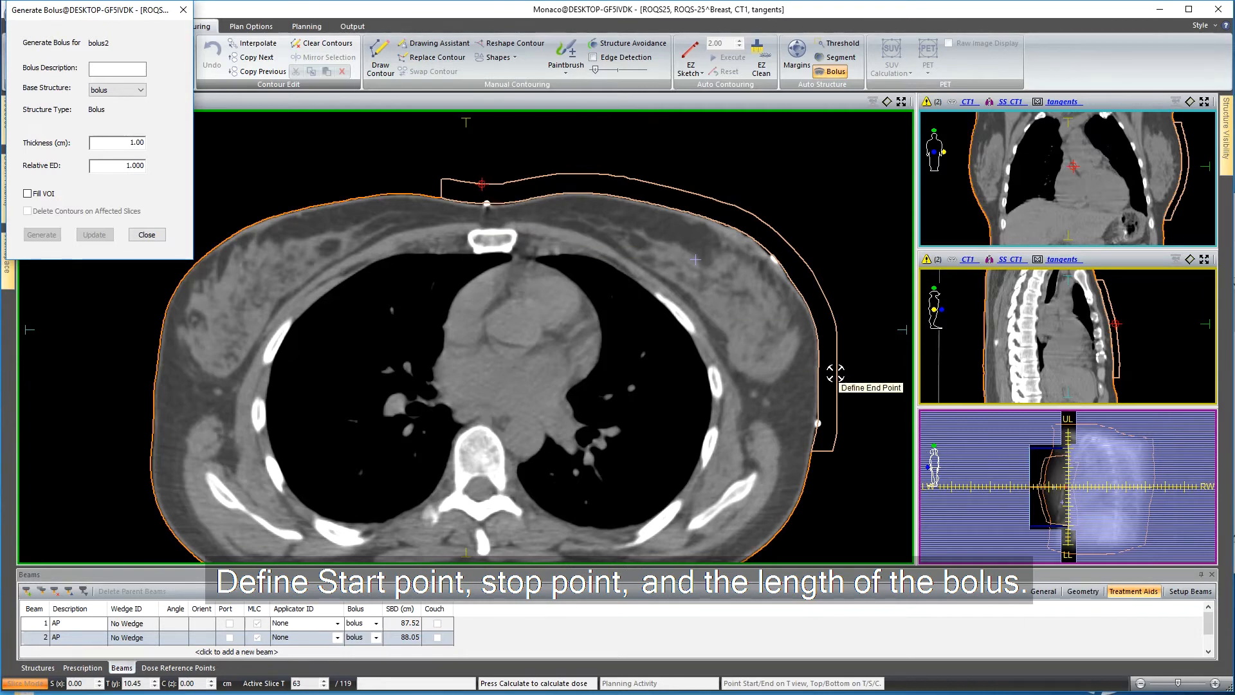
pyautogui.click(838, 372)
pyautogui.click(1108, 299)
pyautogui.click(1120, 355)
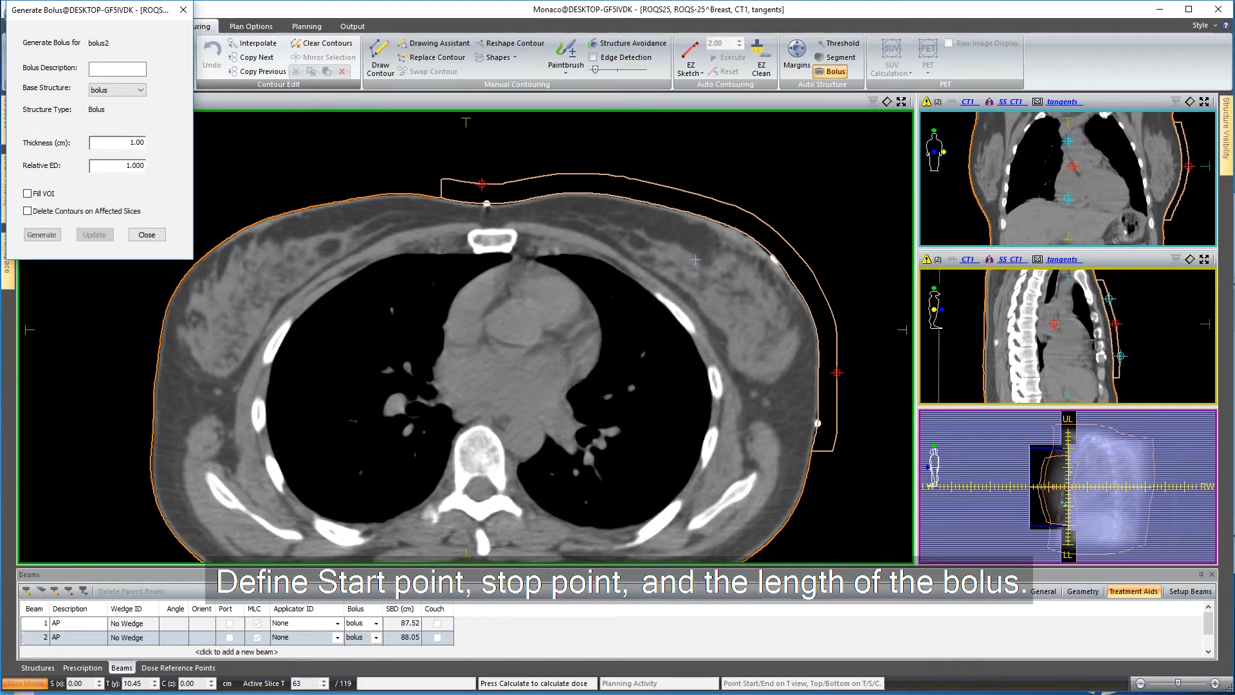
pyautogui.click(43, 235)
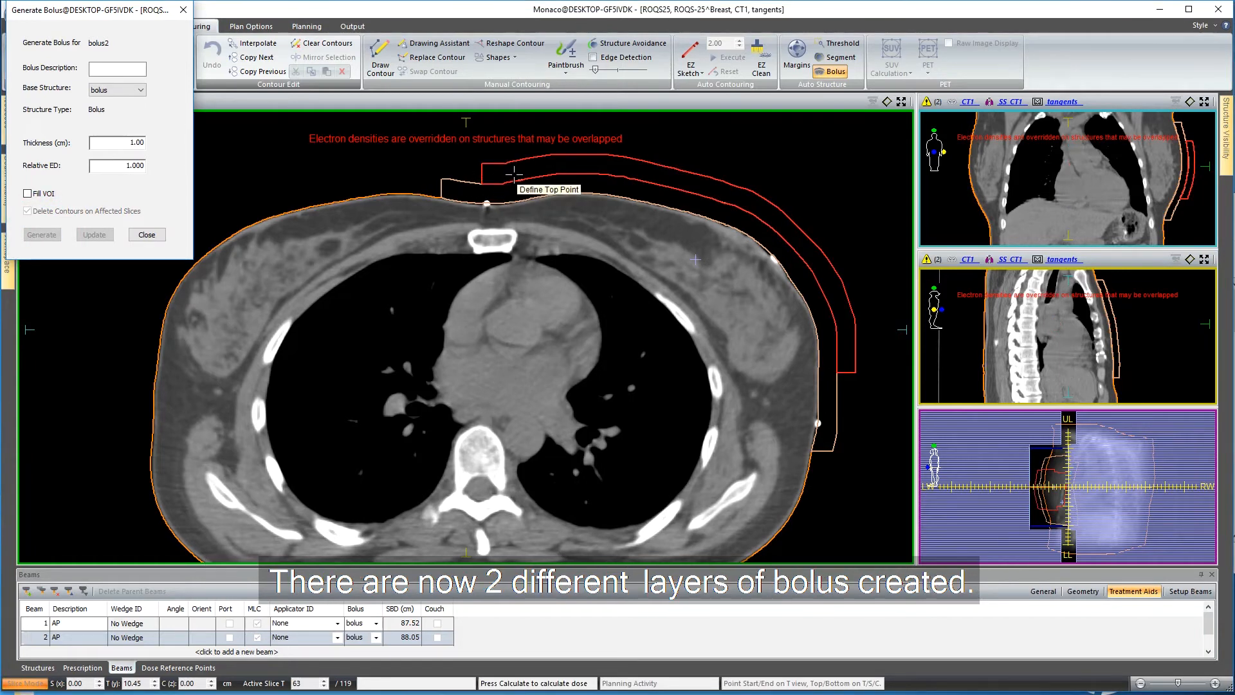
pyautogui.click(147, 235)
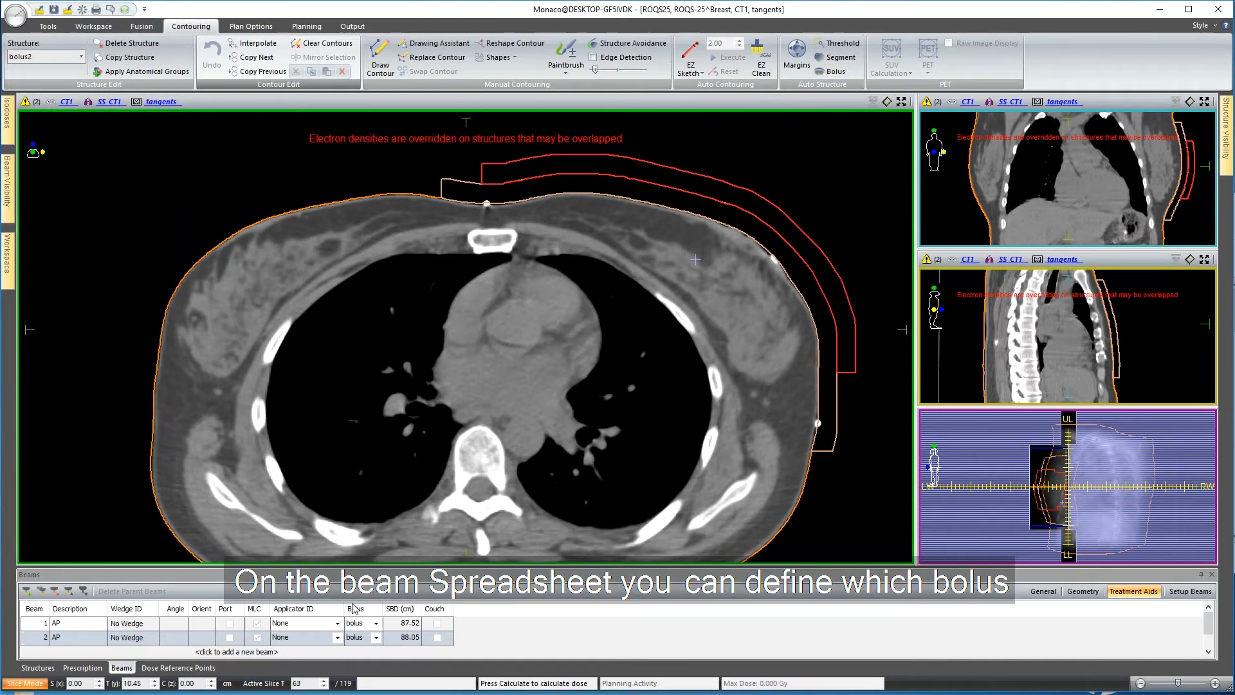
# Assign bolus2 to beam 1 in addition to the first bolus.
pyautogui.click(377, 636)
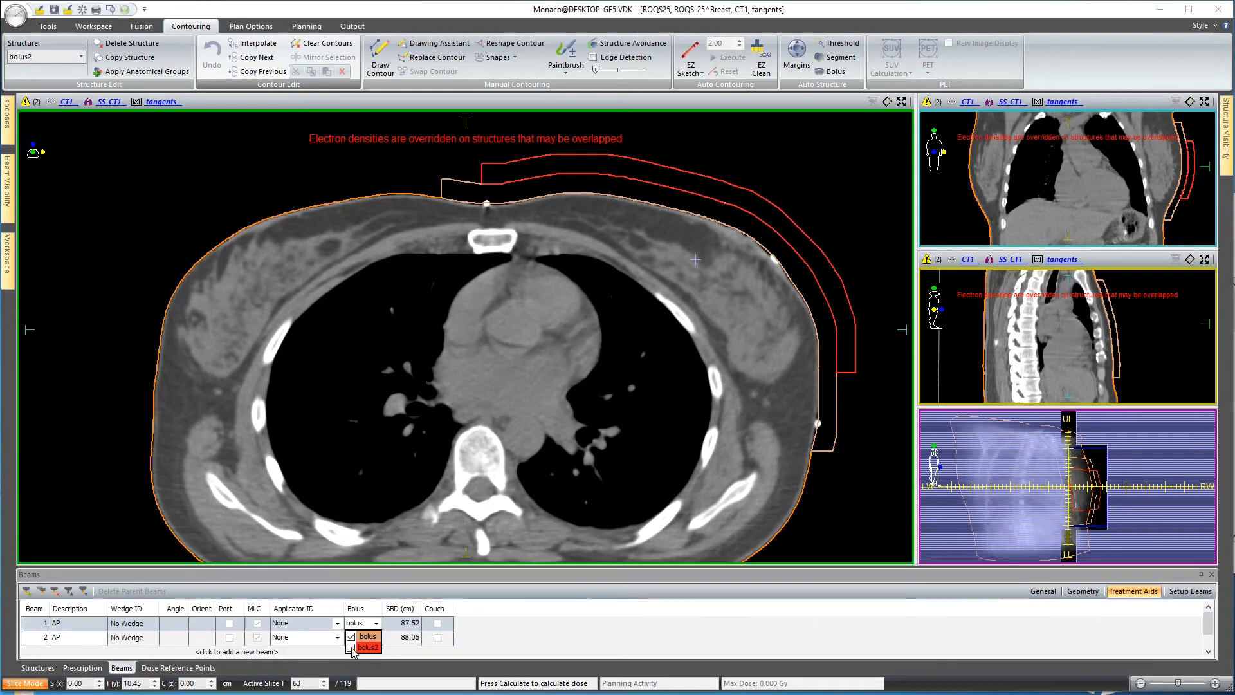
pyautogui.click(350, 648)
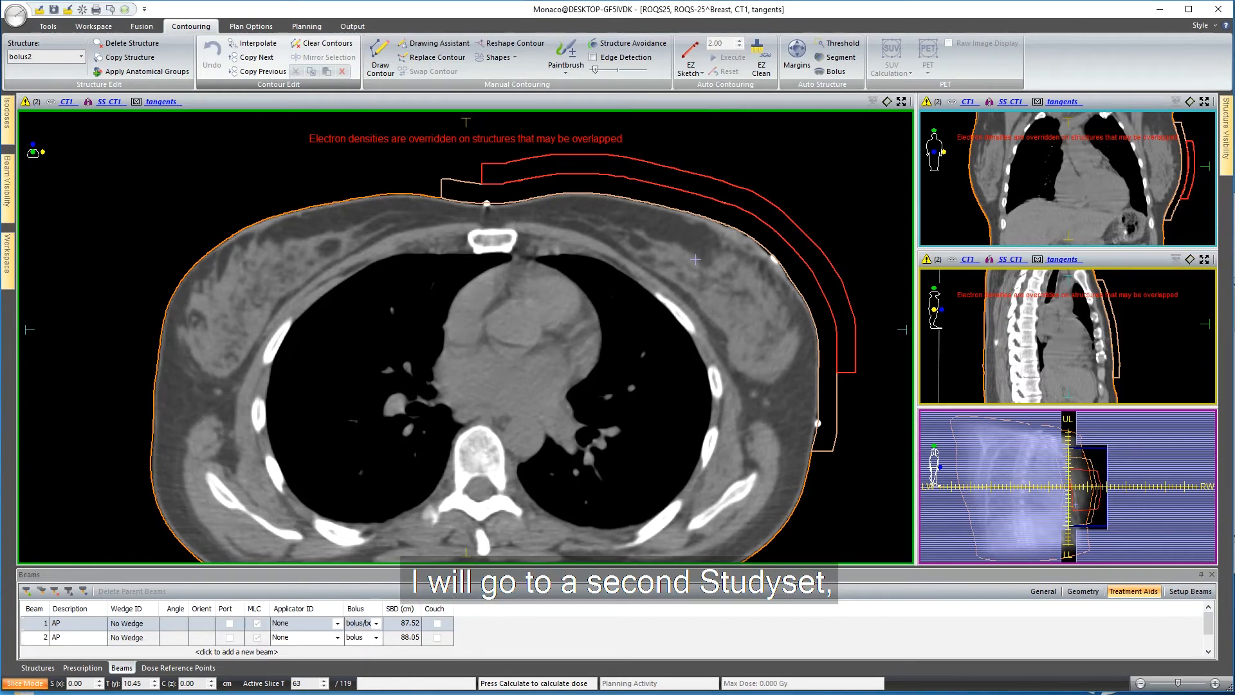
# Switch to the other Monaco window with the ADVHnN head study set and add a structure named bolus.
pyautogui.moveTo(438, 694)
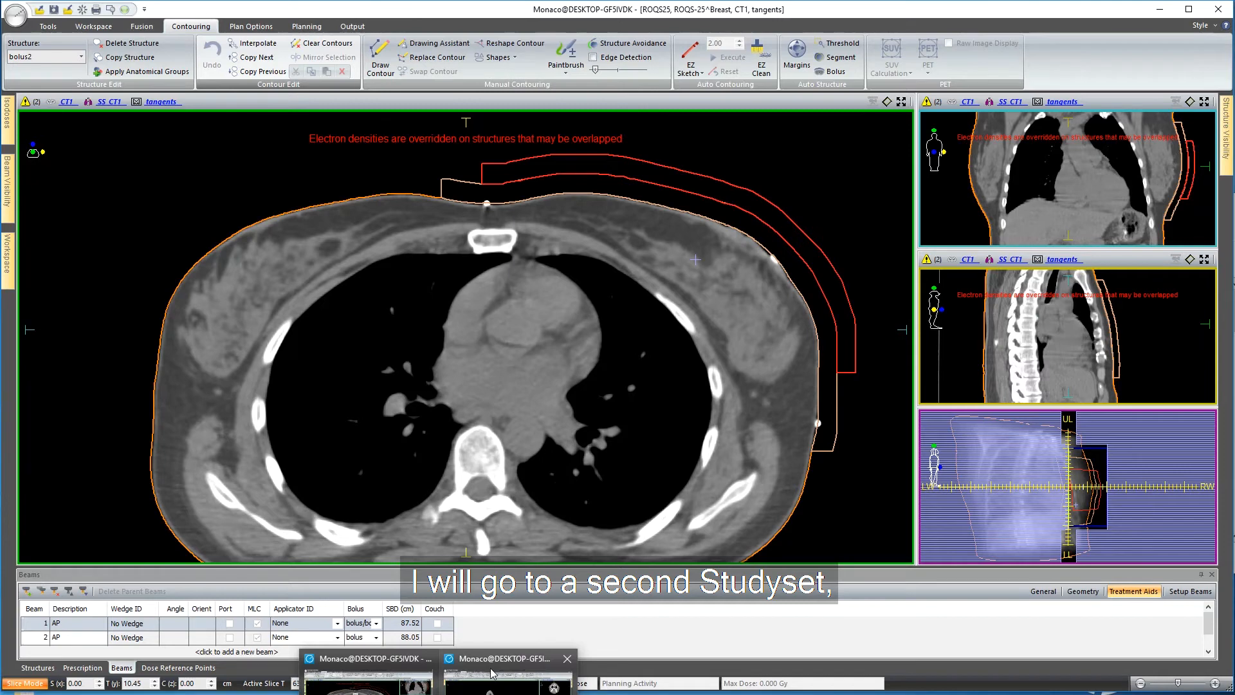
pyautogui.click(492, 673)
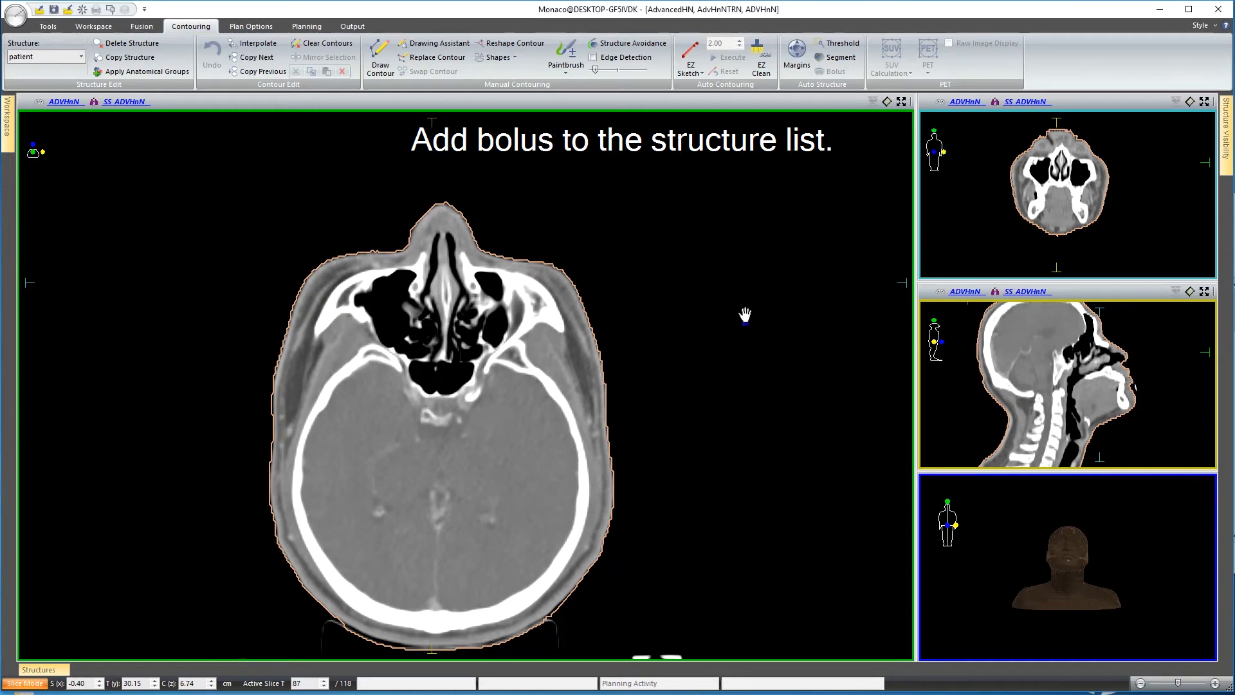
pyautogui.doubleClick(22, 56)
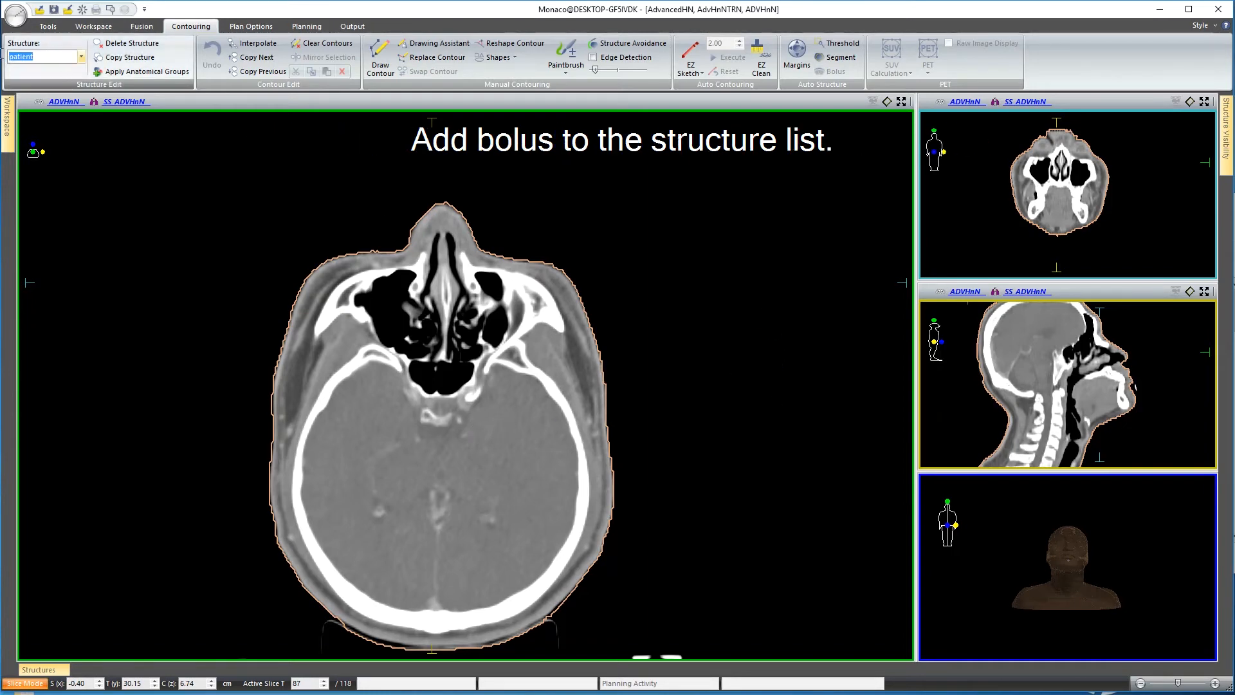
pyautogui.write('bolus')
pyautogui.press('Return')
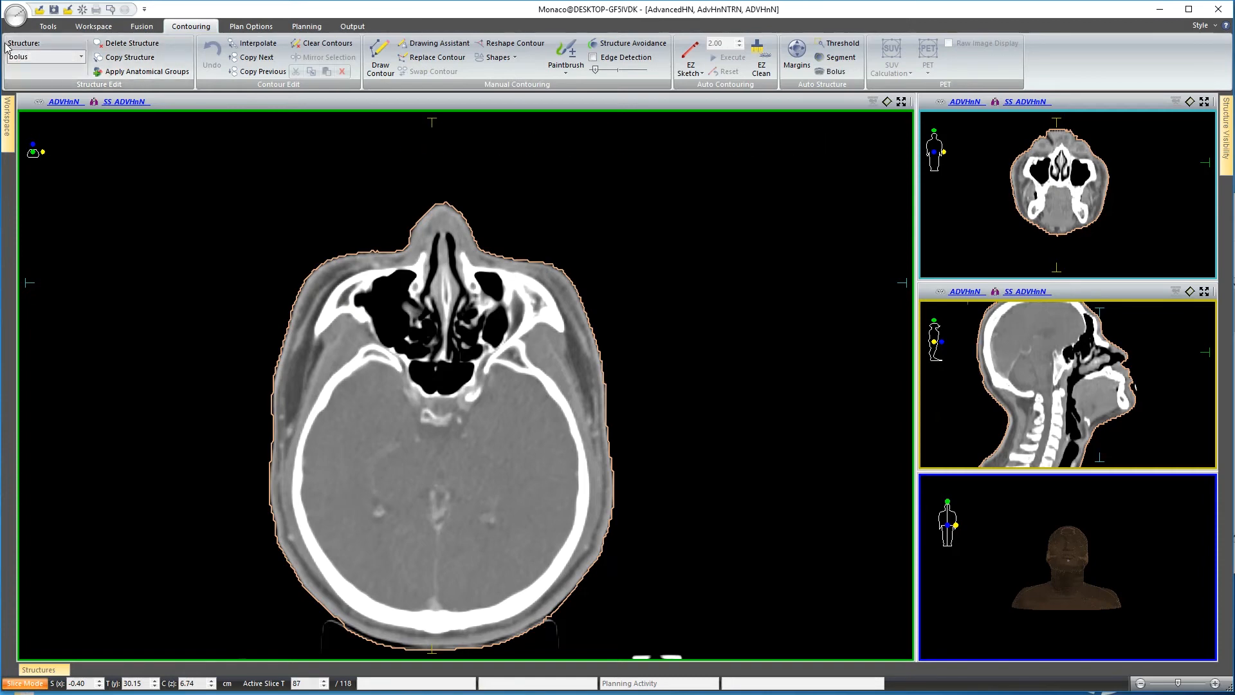
# Generate a Fill VOI bolus on the patient structure from a box about 10 cm wide and 8.7 cm long around the nose.
pyautogui.click(835, 71)
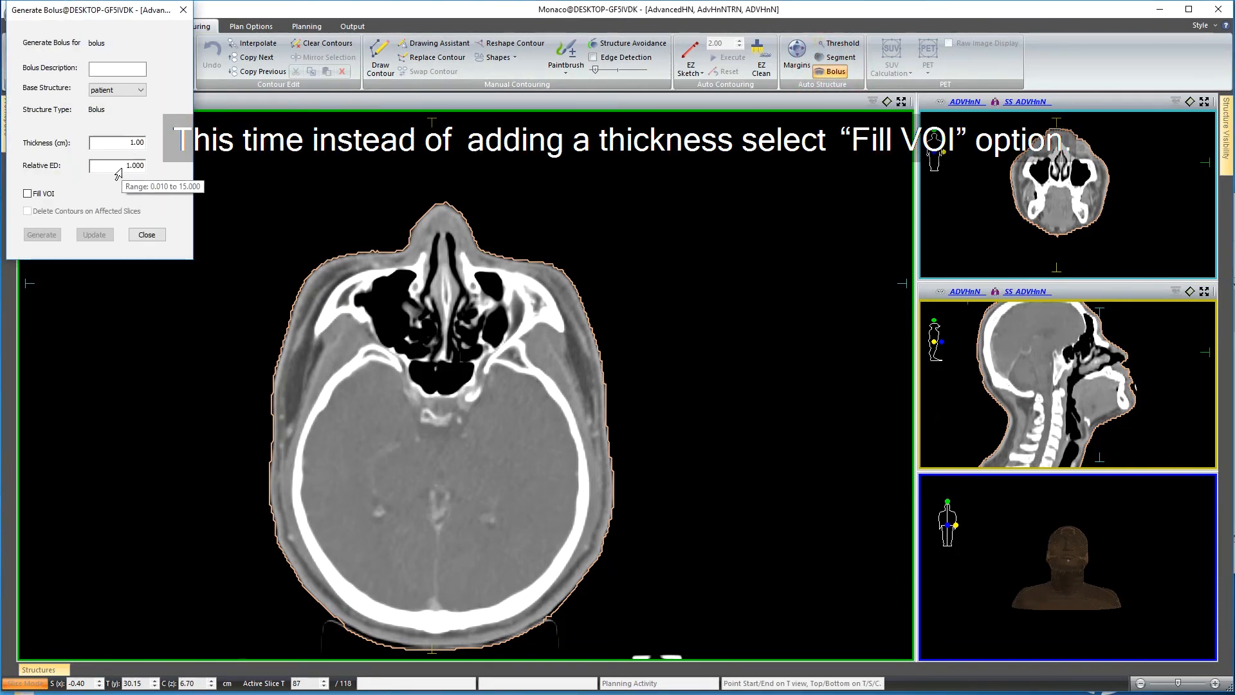
pyautogui.click(27, 194)
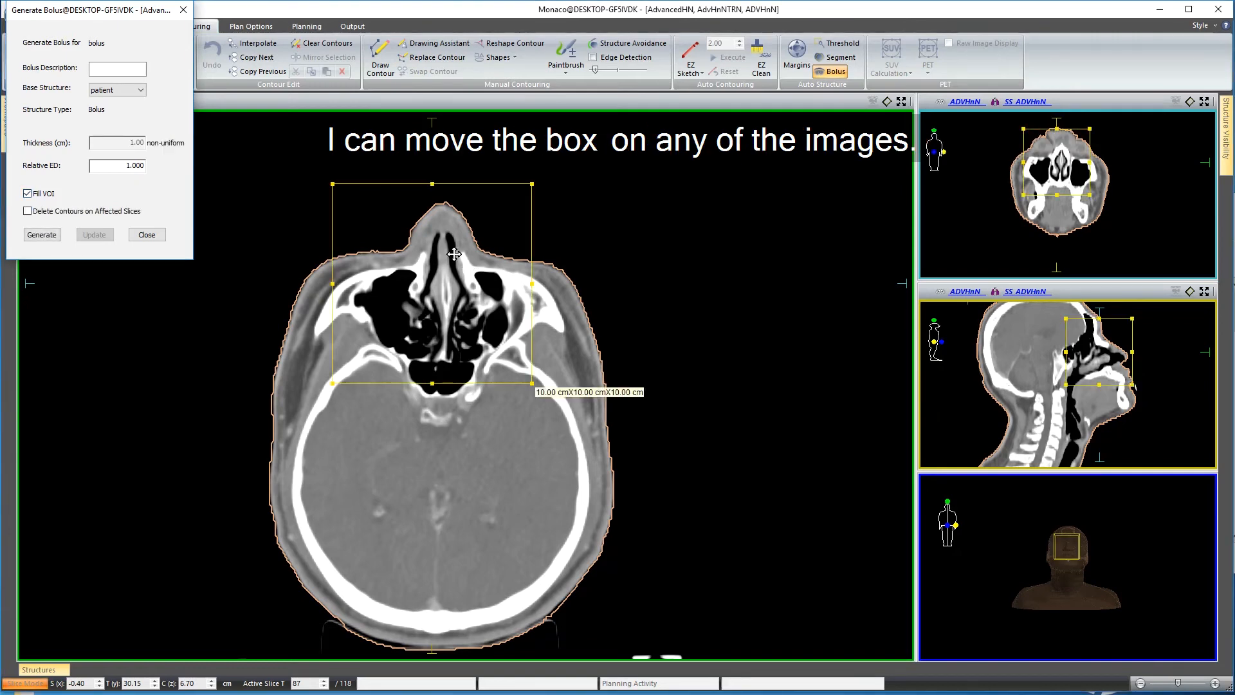
pyautogui.moveTo(431, 264); pyautogui.dragTo(443, 236)
pyautogui.moveTo(1102, 359); pyautogui.dragTo(1097, 349)
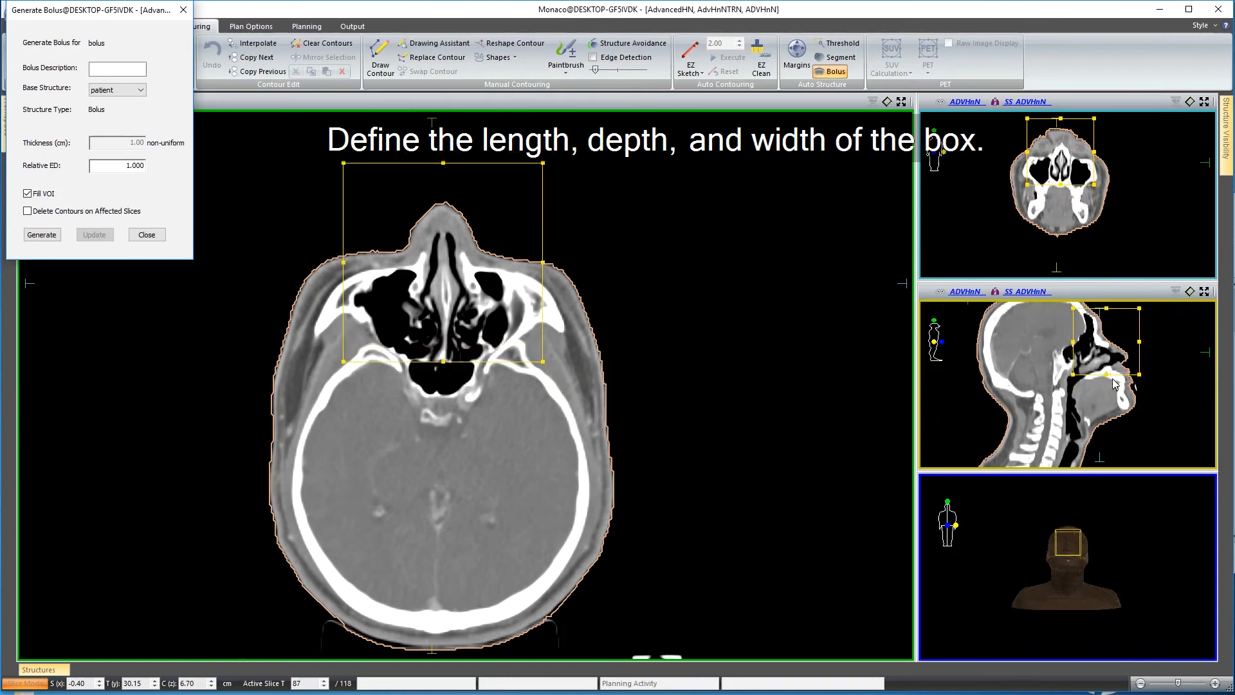
pyautogui.moveTo(1106, 379); pyautogui.dragTo(1107, 368)
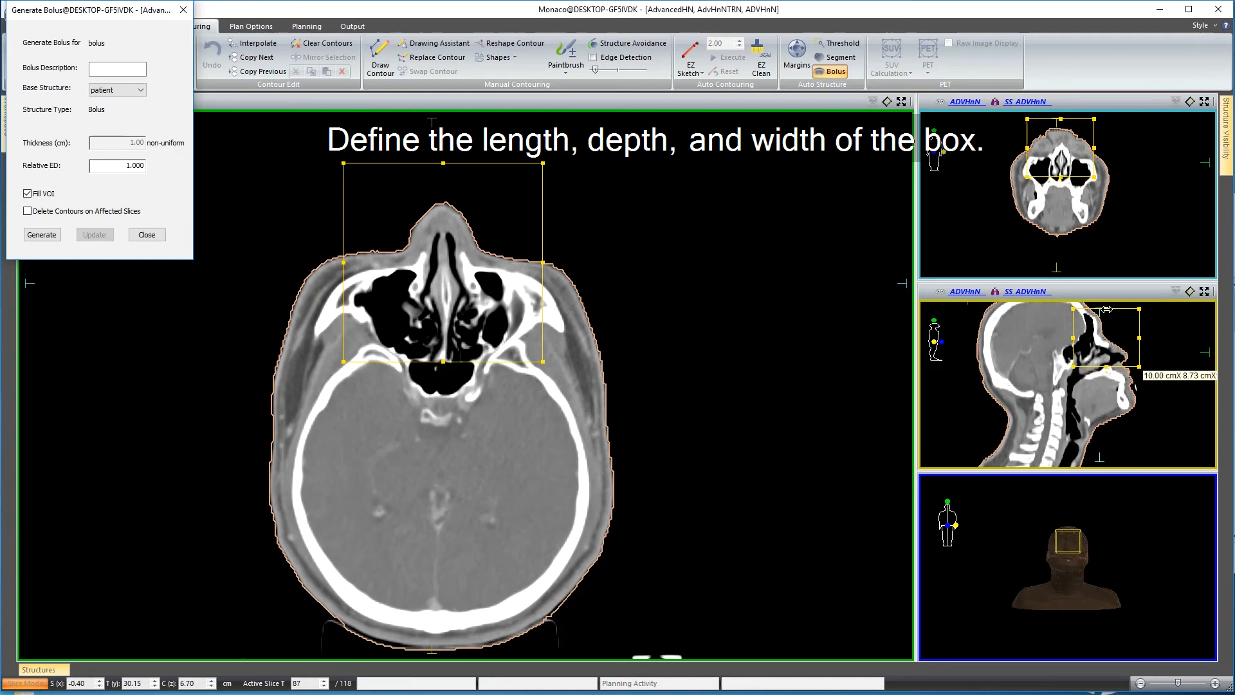
pyautogui.moveTo(1100, 336); pyautogui.dragTo(1108, 347)
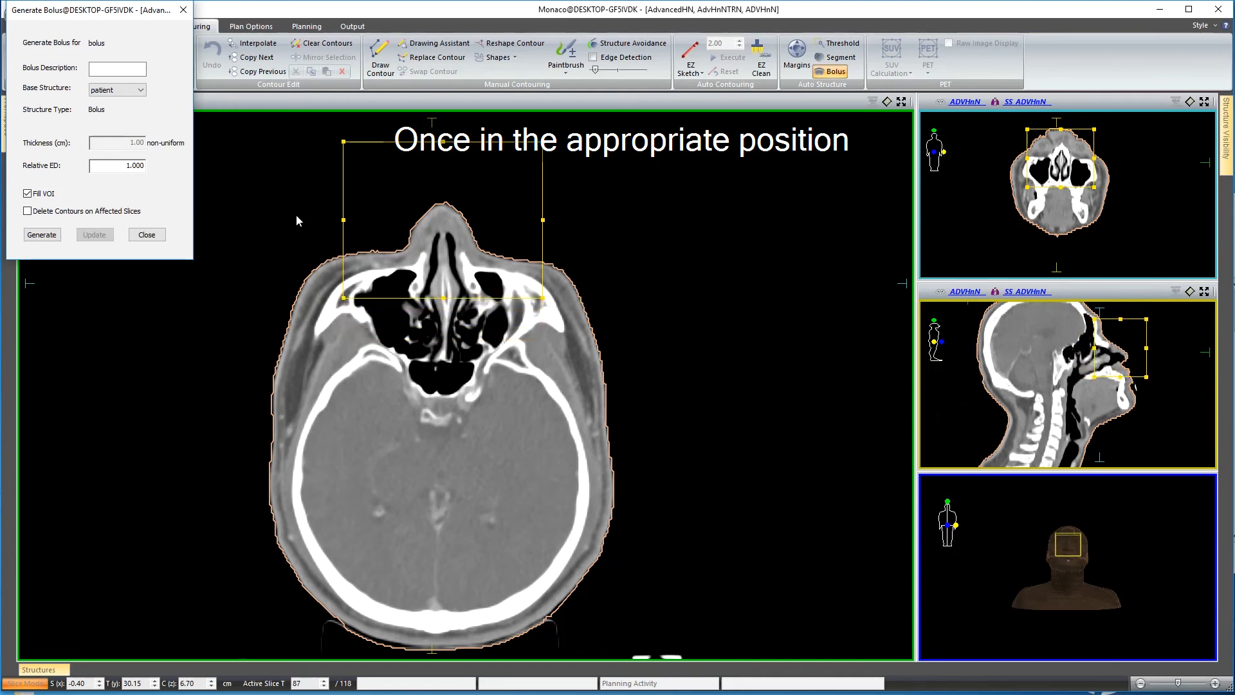
pyautogui.click(44, 235)
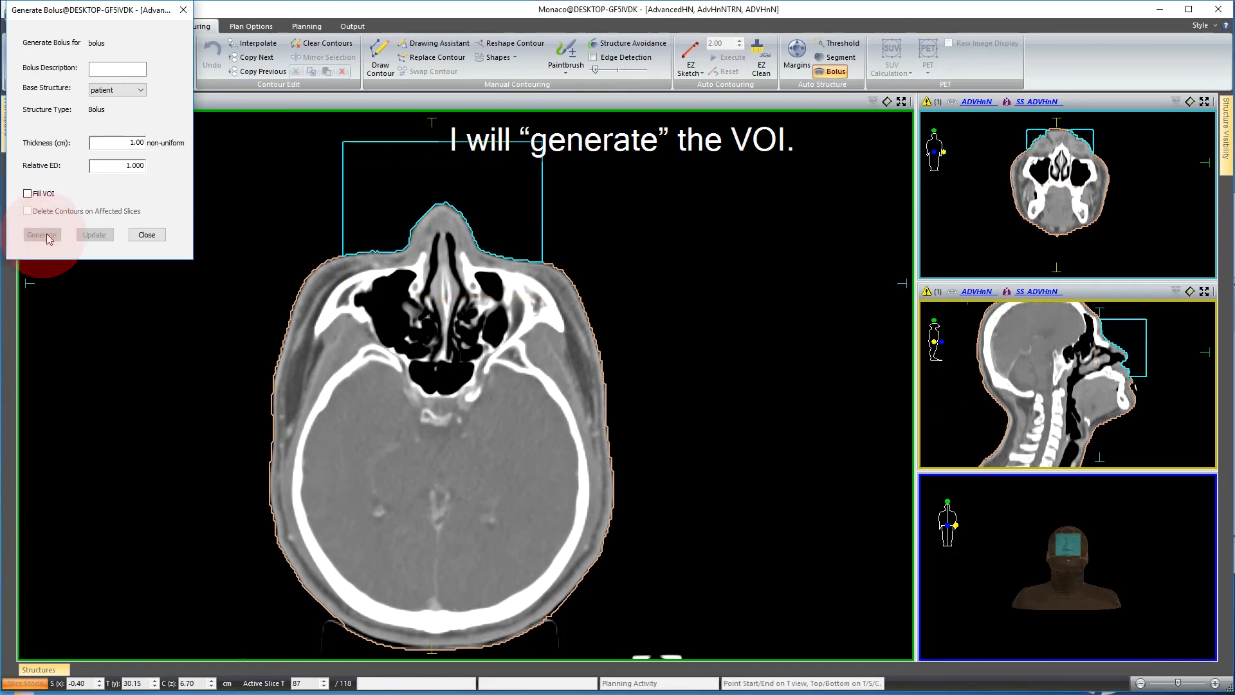